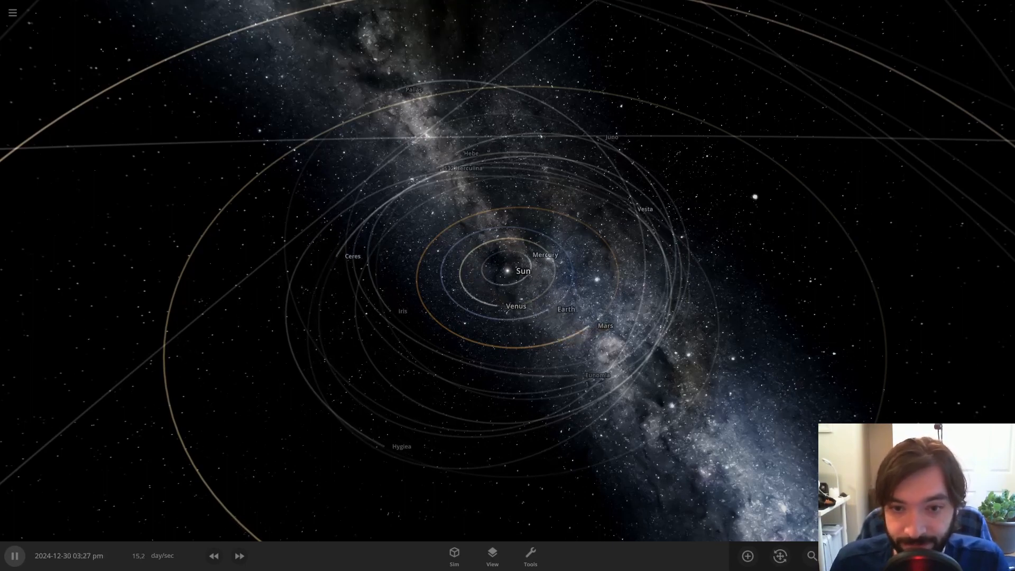
# Step: Orbit the view around the solar system to inspect the planets' orbits from several angles
pyautogui.moveTo(642, 357); pyautogui.dragTo(643, 262)
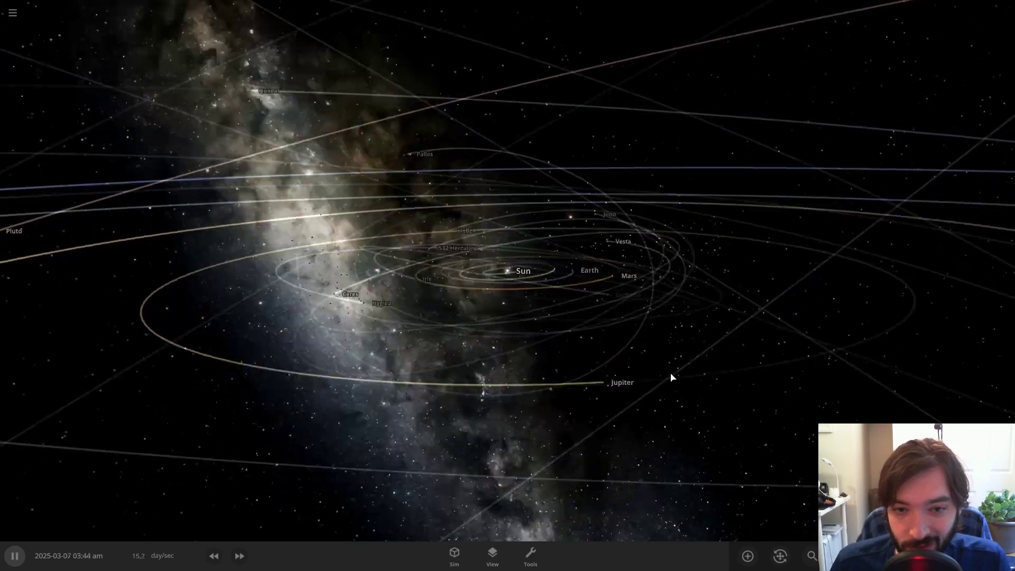
pyautogui.moveTo(642, 263)
pyautogui.mouseDown()
pyautogui.moveTo(675, 383)
pyautogui.moveTo(706, 309)
pyautogui.moveTo(670, 403)
pyautogui.moveTo(749, 250)
pyautogui.mouseUp()
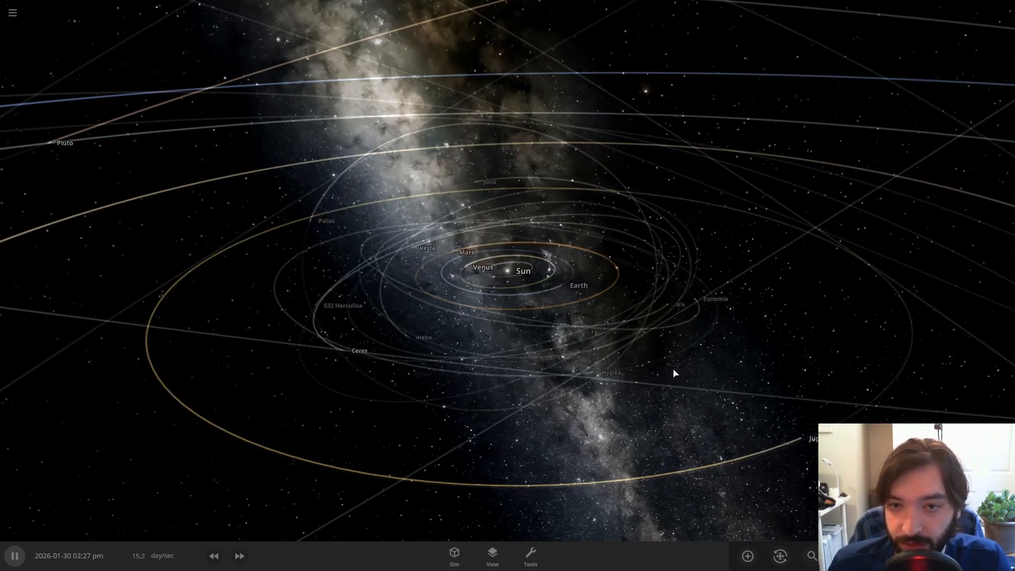
pyautogui.scroll(-3, 696, 364)
pyautogui.scroll(-3, 595, 333)
pyautogui.scroll(-2, 539, 306)
pyautogui.moveTo(572, 287); pyautogui.dragTo(618, 333)
pyautogui.scroll(4, 635, 348)
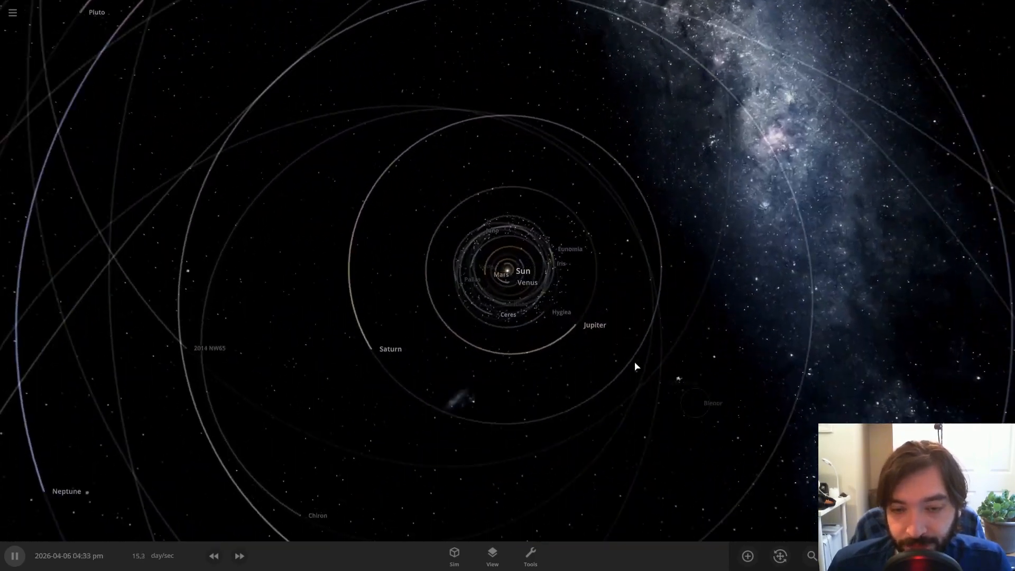
pyautogui.scroll(-4, 665, 372)
pyautogui.scroll(-2, 666, 374)
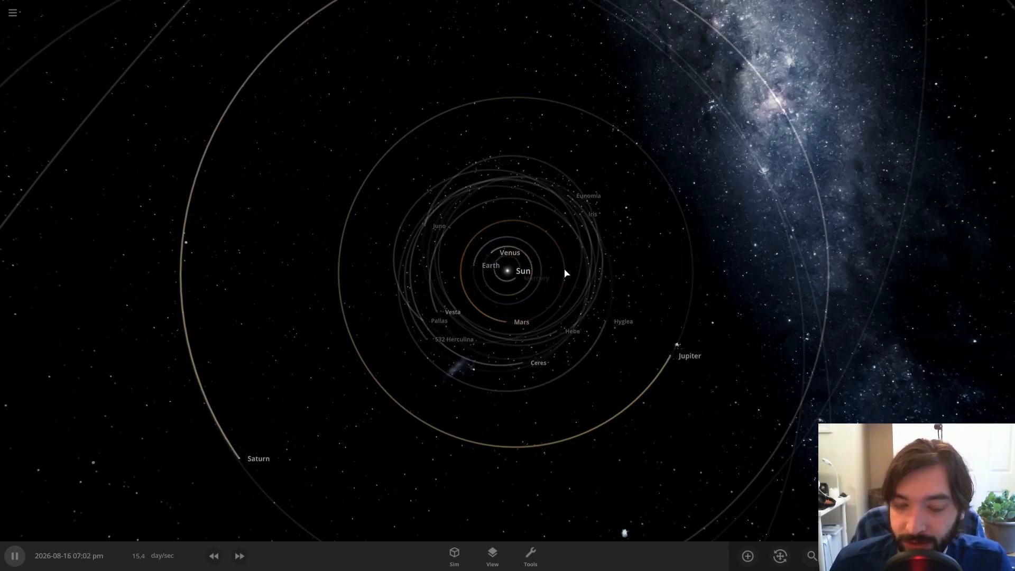
pyautogui.scroll(-8, 575, 285)
pyautogui.moveTo(575, 284)
pyautogui.mouseDown()
pyautogui.moveTo(550, 195)
pyautogui.moveTo(565, 306)
pyautogui.mouseUp()
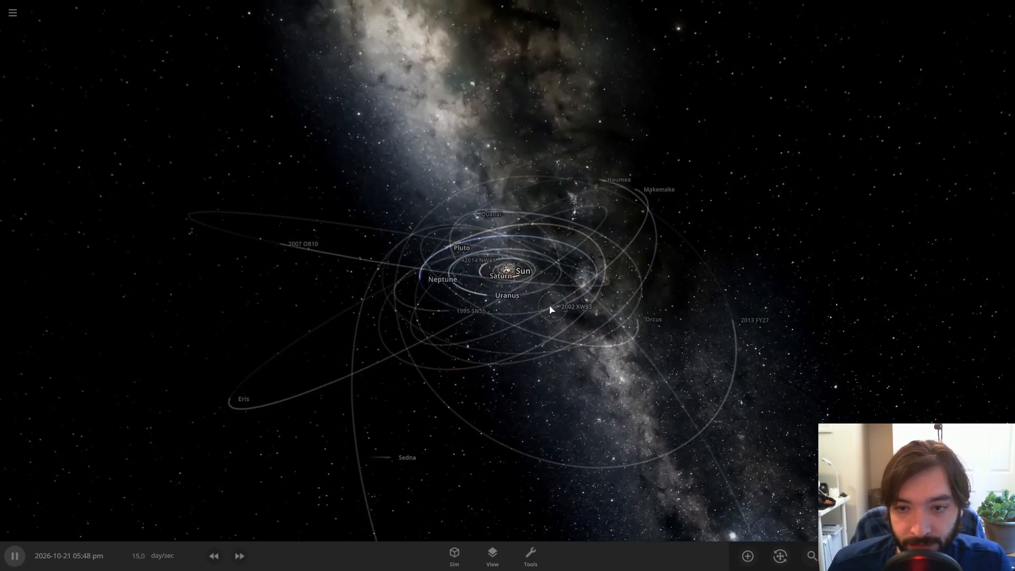
pyautogui.scroll(6, 532, 292)
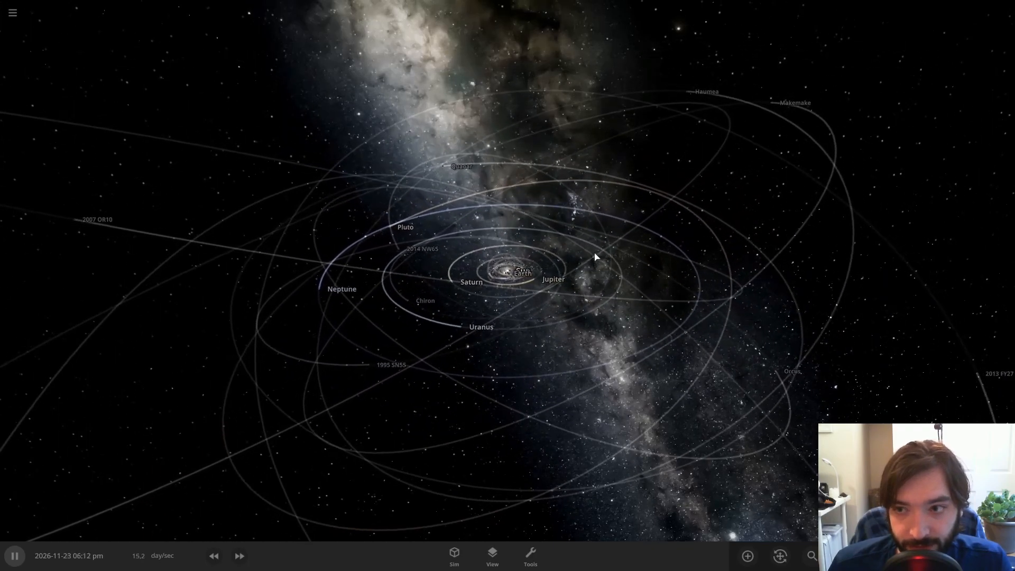
pyautogui.scroll(4, 596, 271)
pyautogui.scroll(4, 603, 286)
pyautogui.scroll(4, 626, 333)
pyautogui.scroll(4, 651, 384)
pyautogui.moveTo(651, 384); pyautogui.dragTo(658, 444)
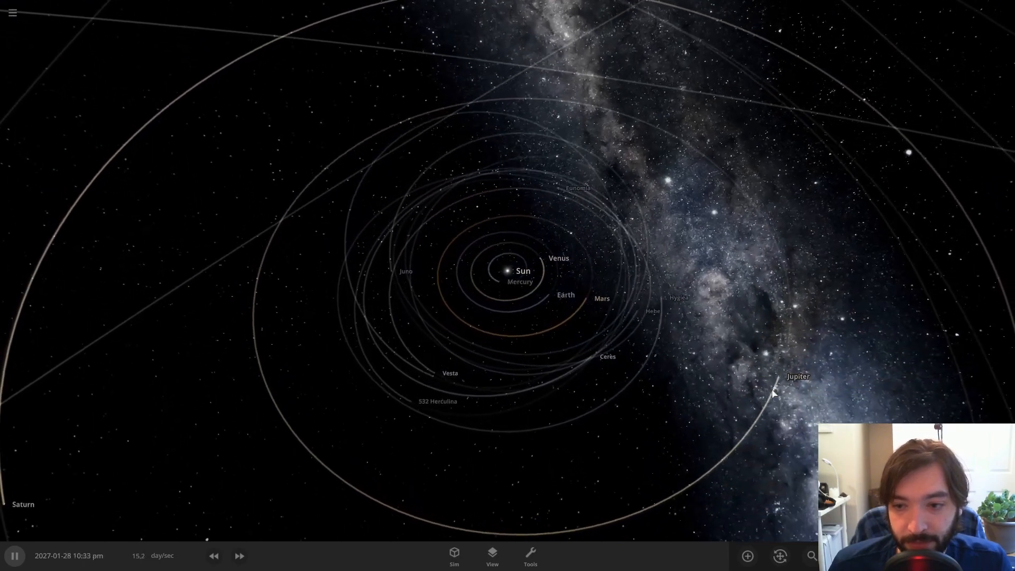
pyautogui.scroll(-5, 829, 413)
pyautogui.scroll(-3, 829, 412)
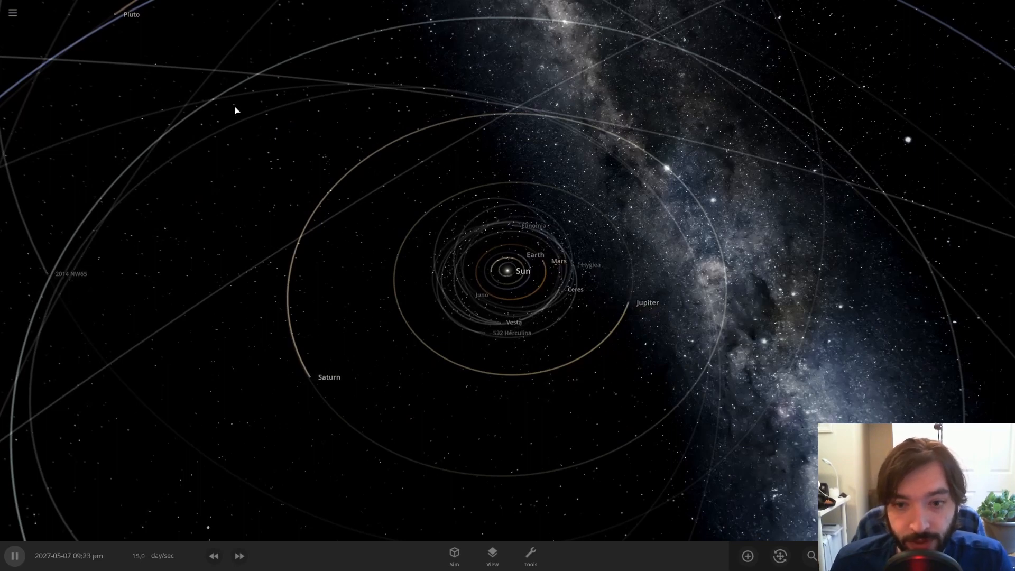
# Step: Start a new empty simulation from the main menu and bring up the Add catalogue via Tools
pyautogui.click(14, 14)
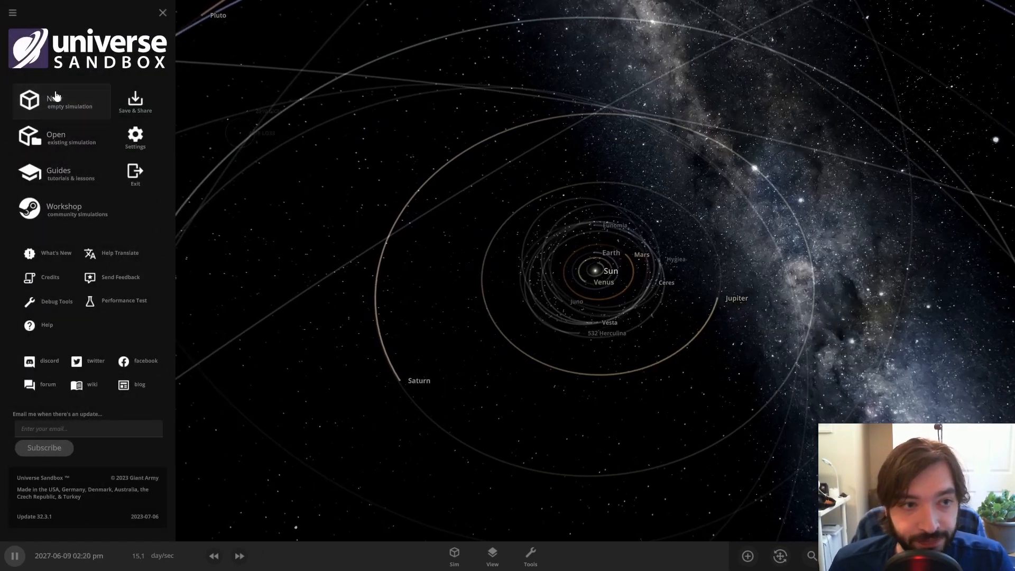
pyautogui.click(80, 115)
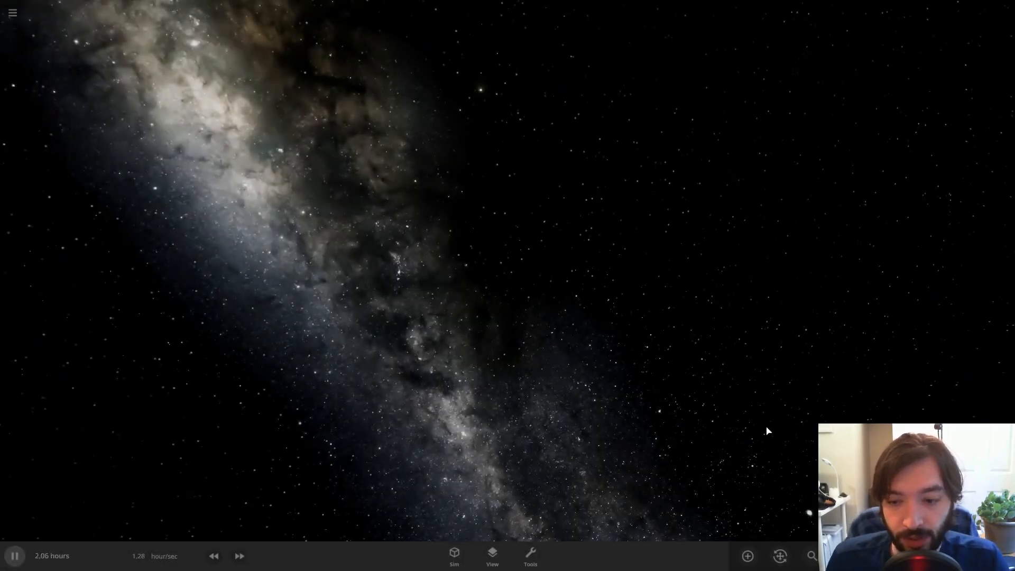
pyautogui.click(530, 555)
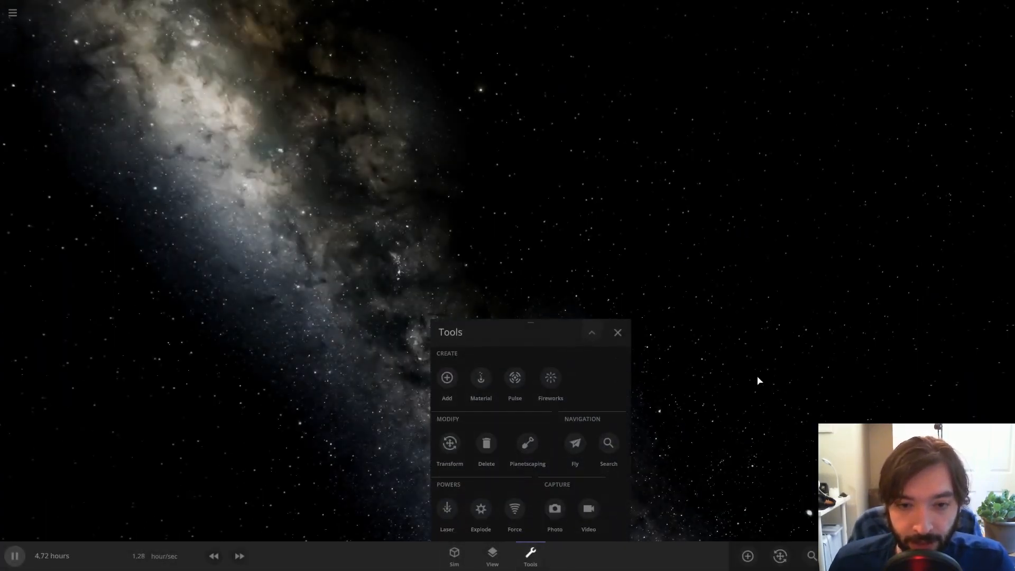
pyautogui.click(446, 379)
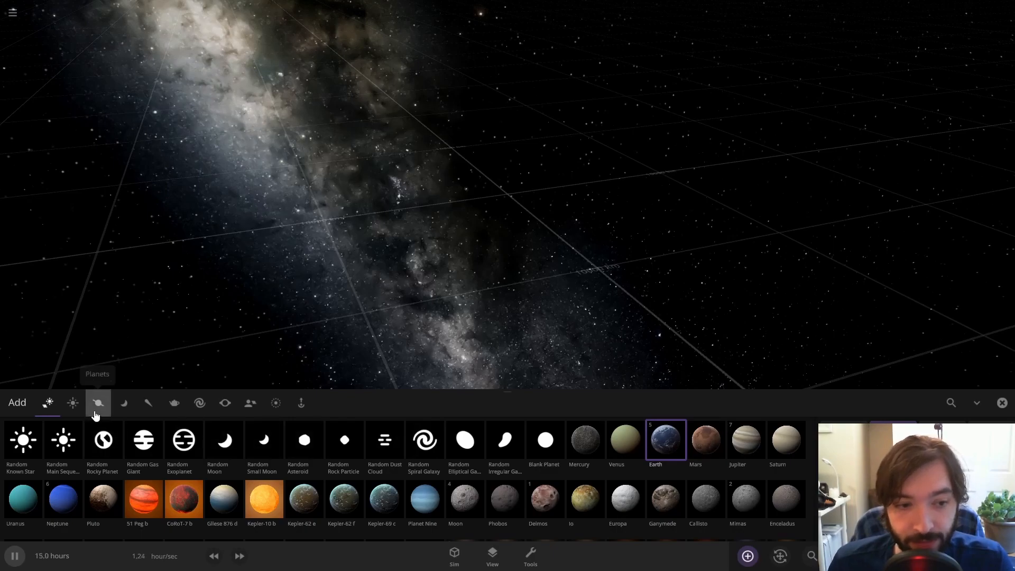
# Step: Choose the Sun from the Stars catalogue and place it at the scene centre
pyautogui.click(72, 403)
pyautogui.click(103, 439)
pyautogui.scroll(-5, 736, 186)
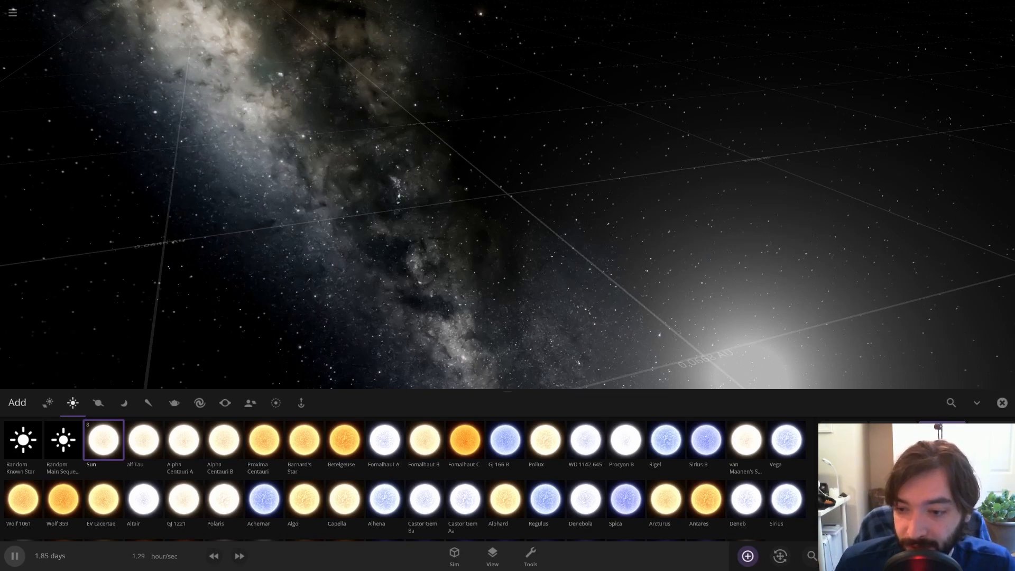
pyautogui.click(621, 196)
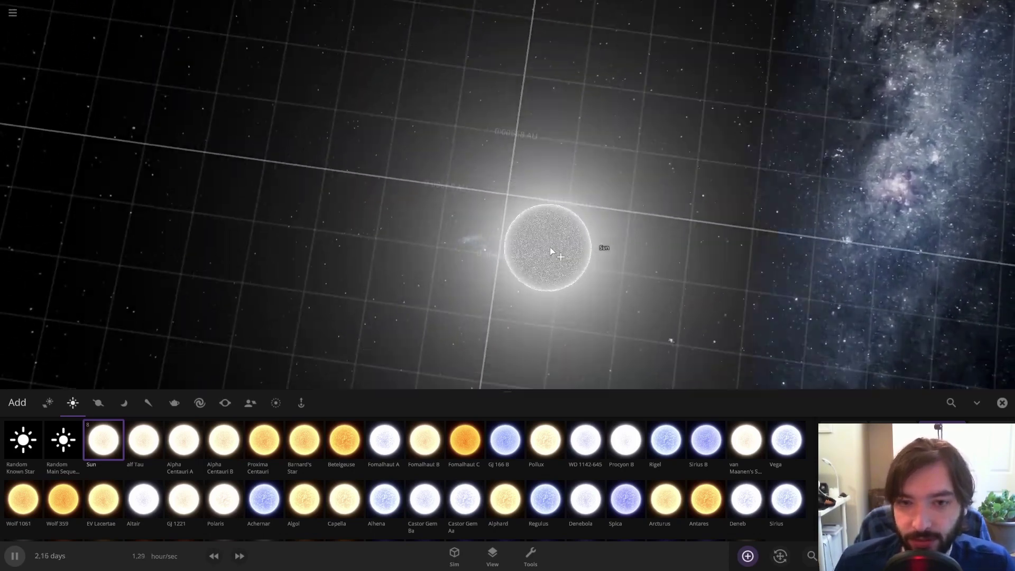
pyautogui.scroll(3, 549, 247)
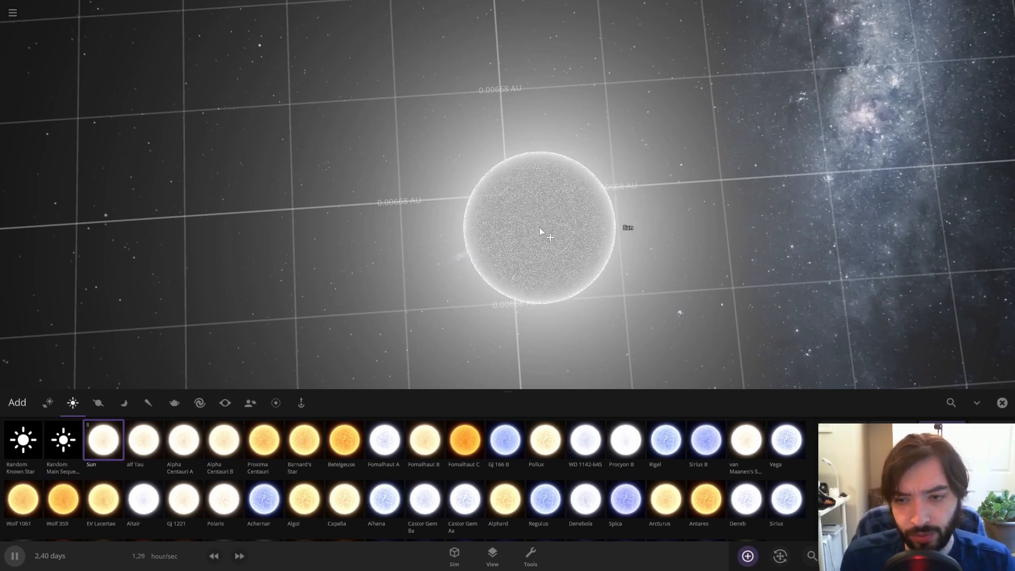
pyautogui.moveTo(539, 228); pyautogui.dragTo(524, 213)
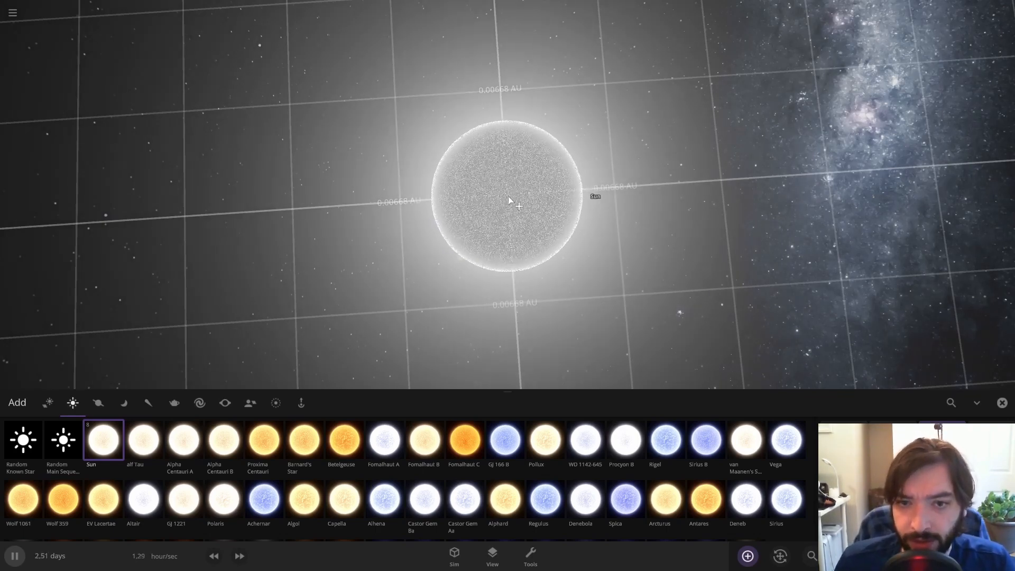
pyautogui.scroll(-4, 508, 198)
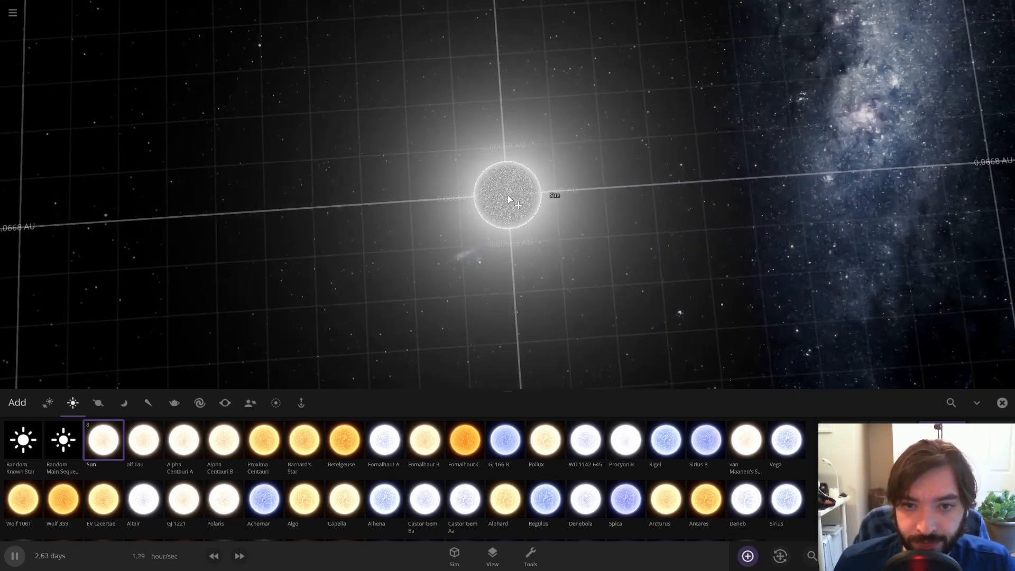
pyautogui.click(509, 195)
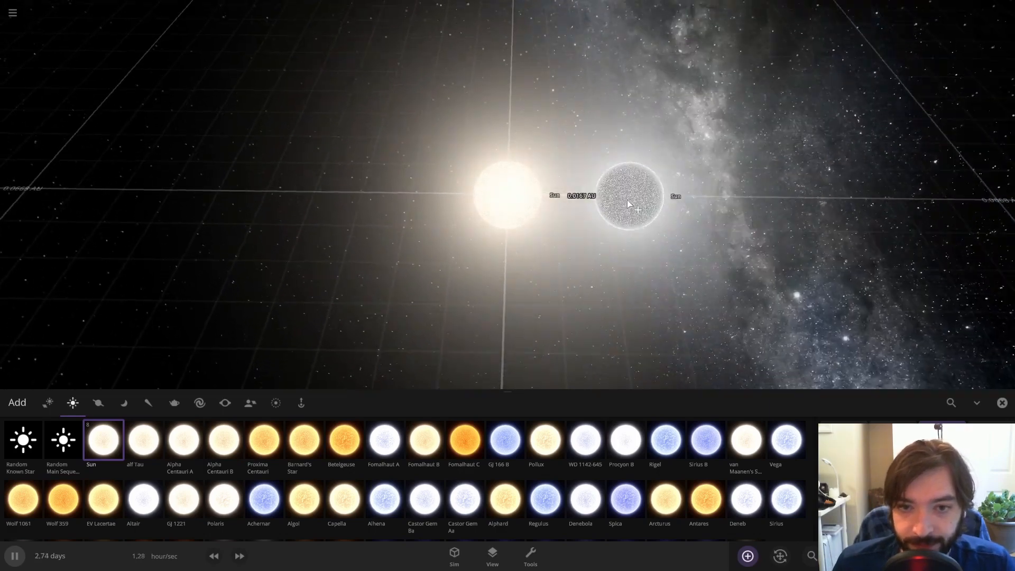
pyautogui.scroll(-5, 665, 182)
# Step: Choose Jupiter from the Planets catalogue and place it in orbit 5.20 AU from the Sun
pyautogui.click(99, 403)
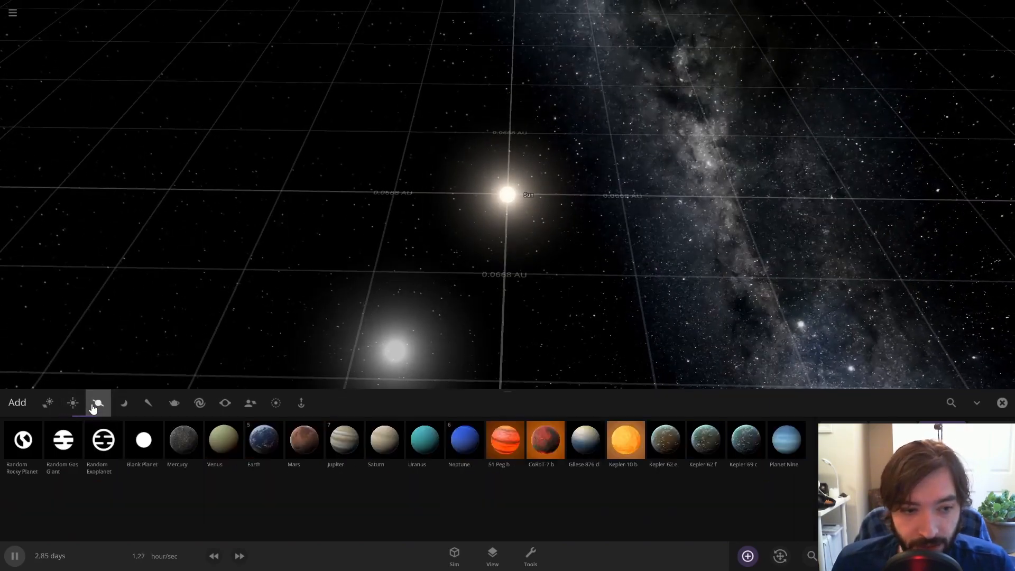
pyautogui.click(342, 446)
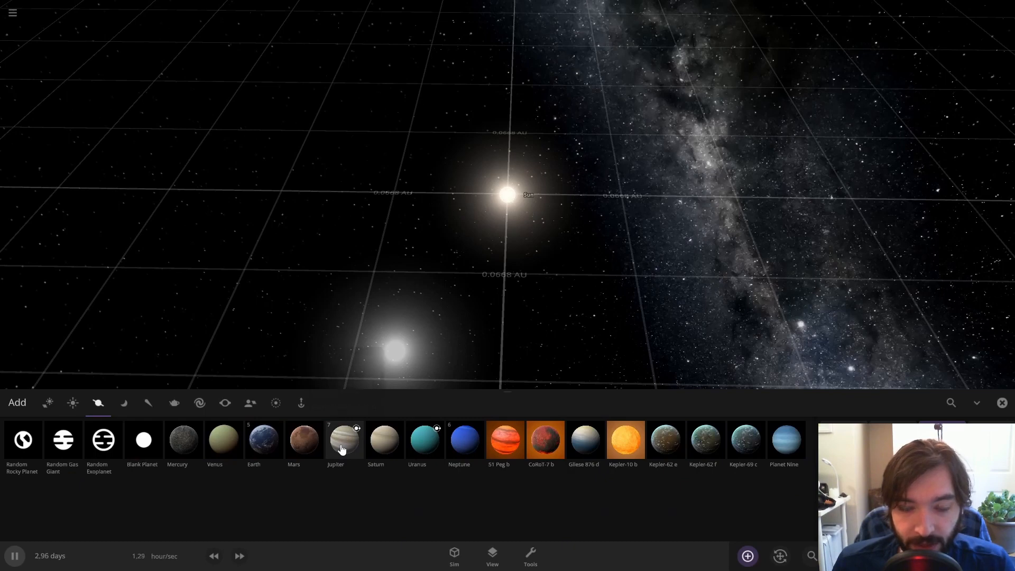
pyautogui.click(342, 446)
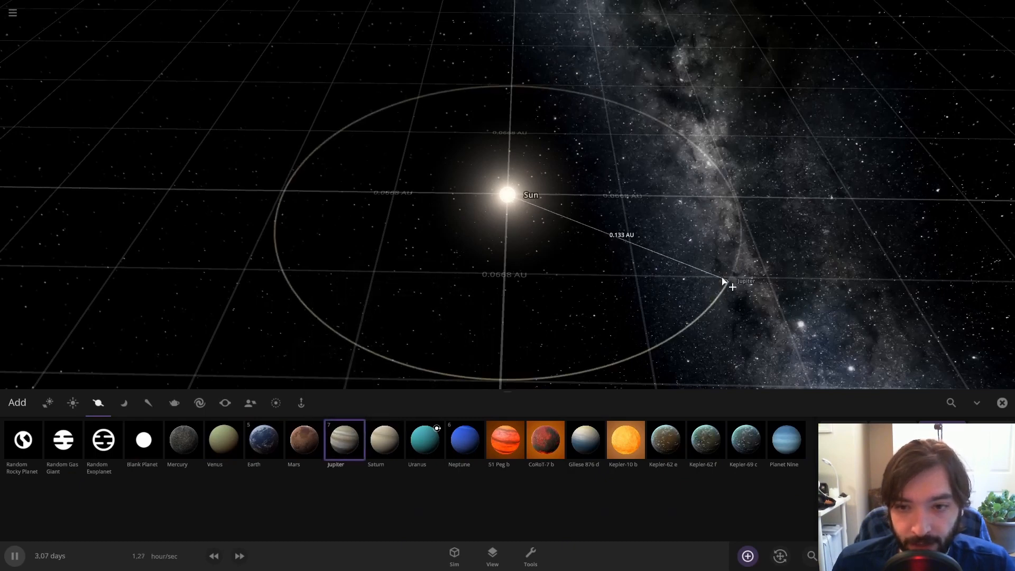
pyautogui.scroll(-4, 643, 280)
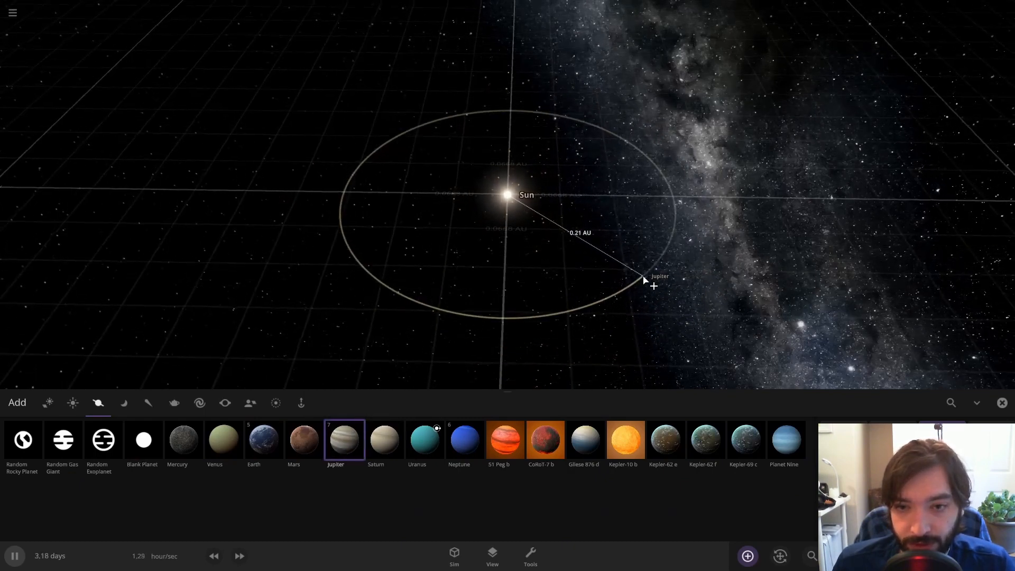
pyautogui.scroll(-6, 644, 280)
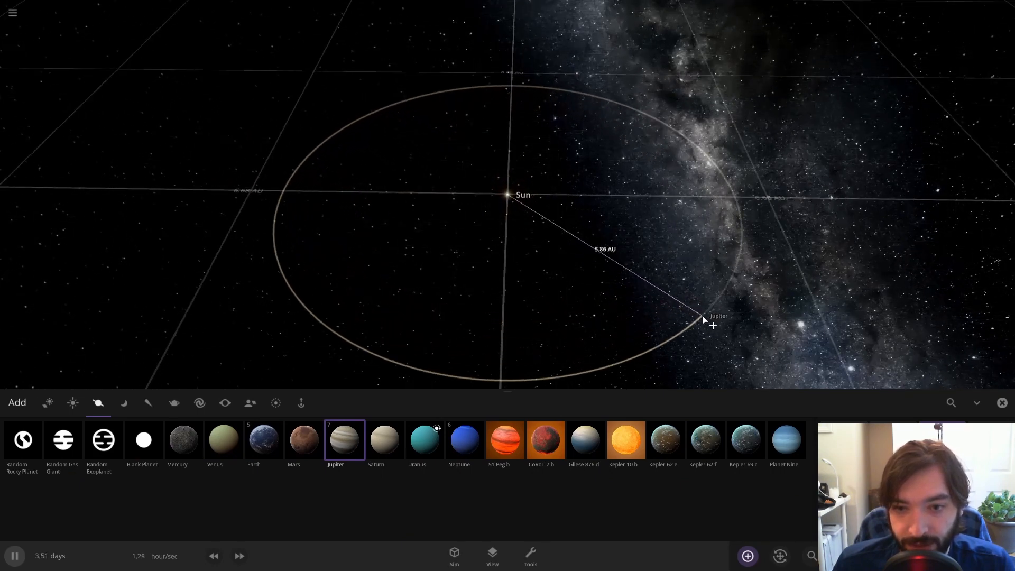
pyautogui.scroll(-4, 658, 287)
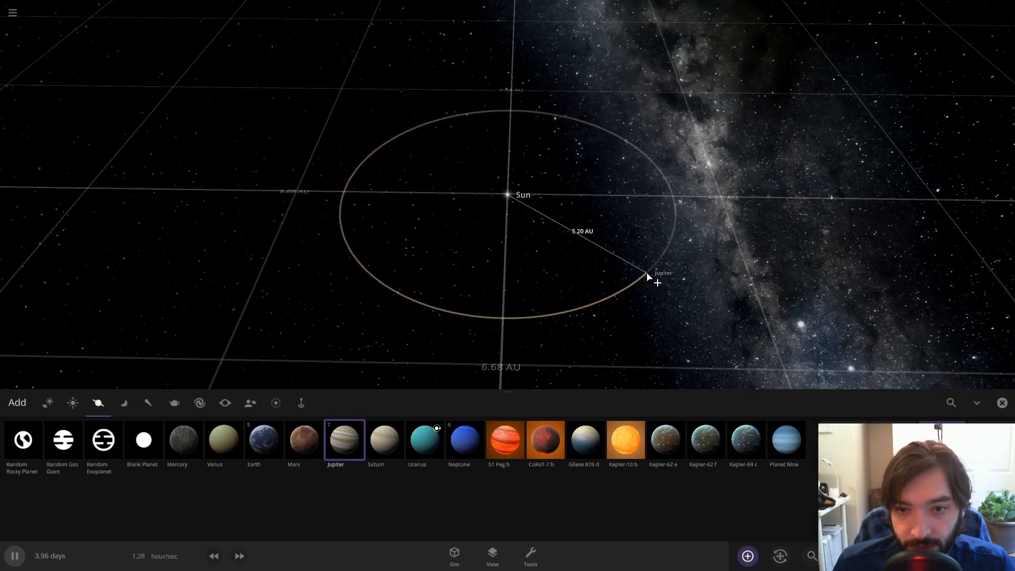
pyautogui.click(648, 278)
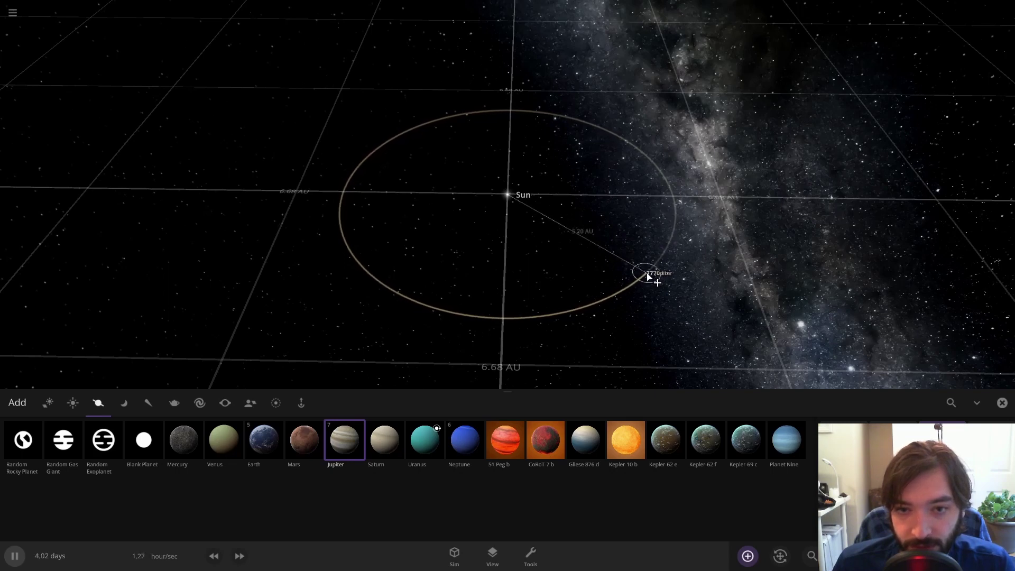
pyautogui.click(1001, 404)
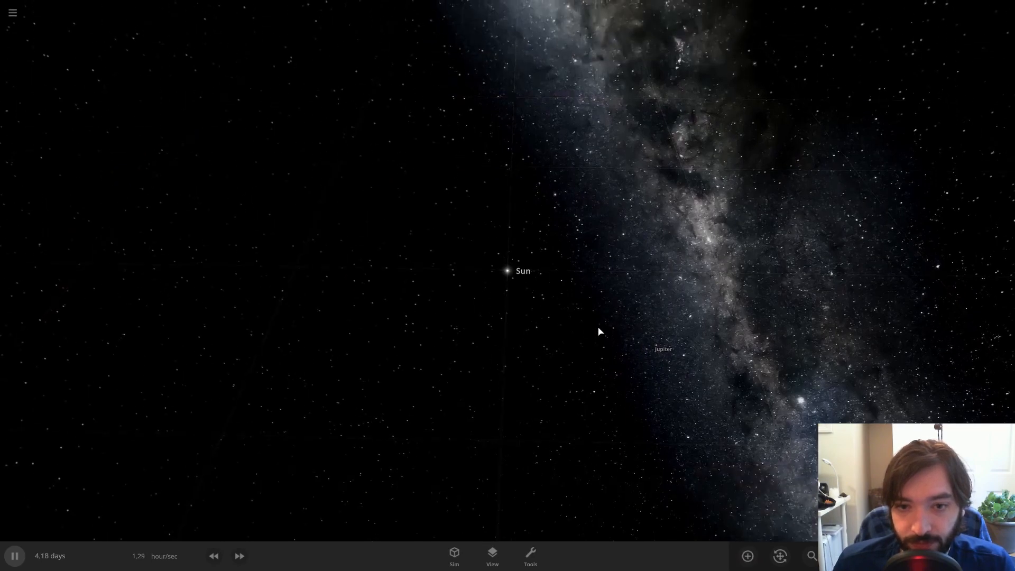
pyautogui.moveTo(603, 329)
pyautogui.mouseDown()
pyautogui.moveTo(621, 362)
pyautogui.moveTo(679, 390)
pyautogui.mouseUp()
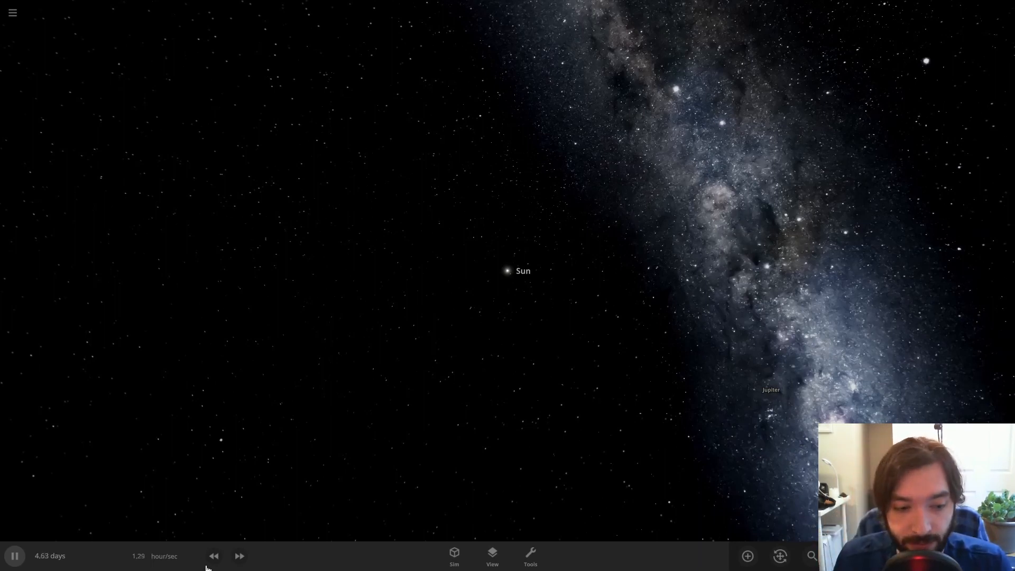
pyautogui.click(240, 555)
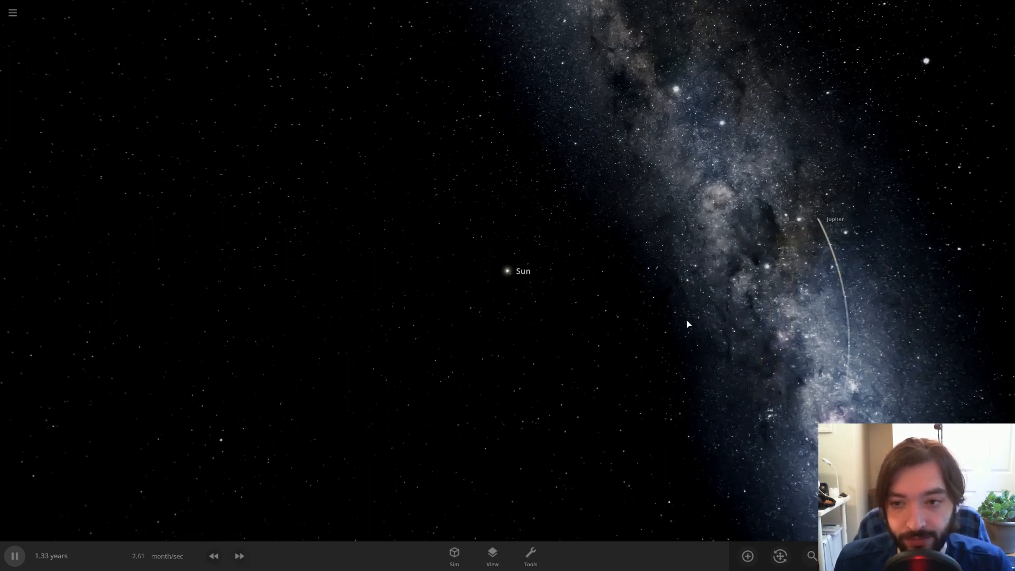
pyautogui.scroll(4, 683, 322)
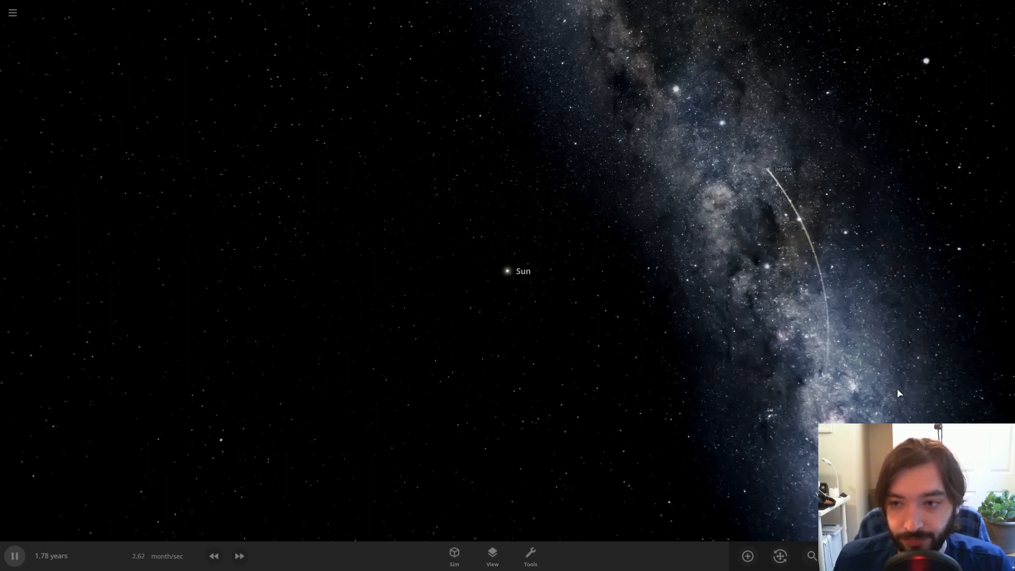
pyautogui.scroll(-4, 792, 334)
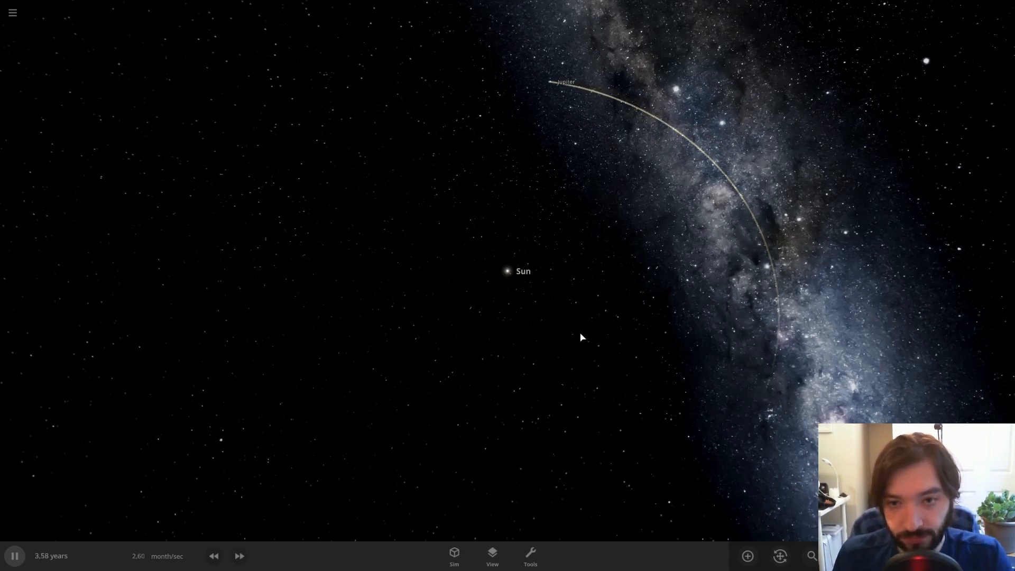
pyautogui.scroll(8, 577, 331)
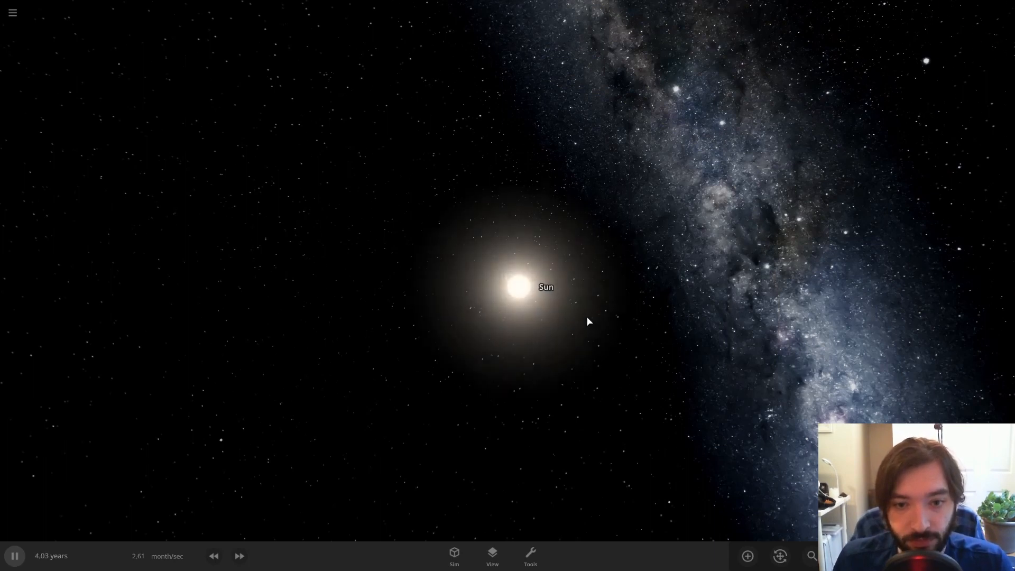
pyautogui.scroll(3, 618, 354)
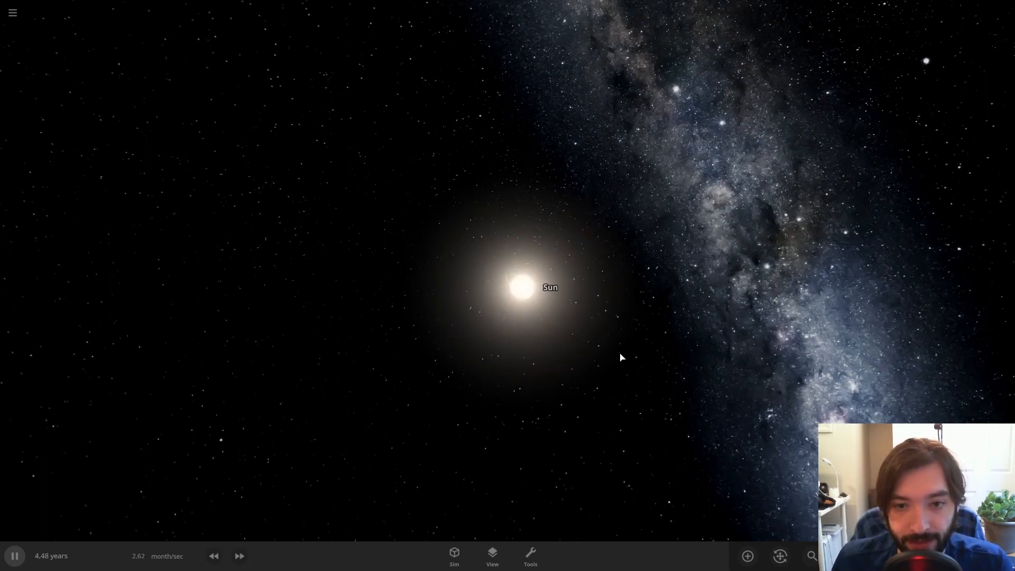
pyautogui.scroll(3, 600, 395)
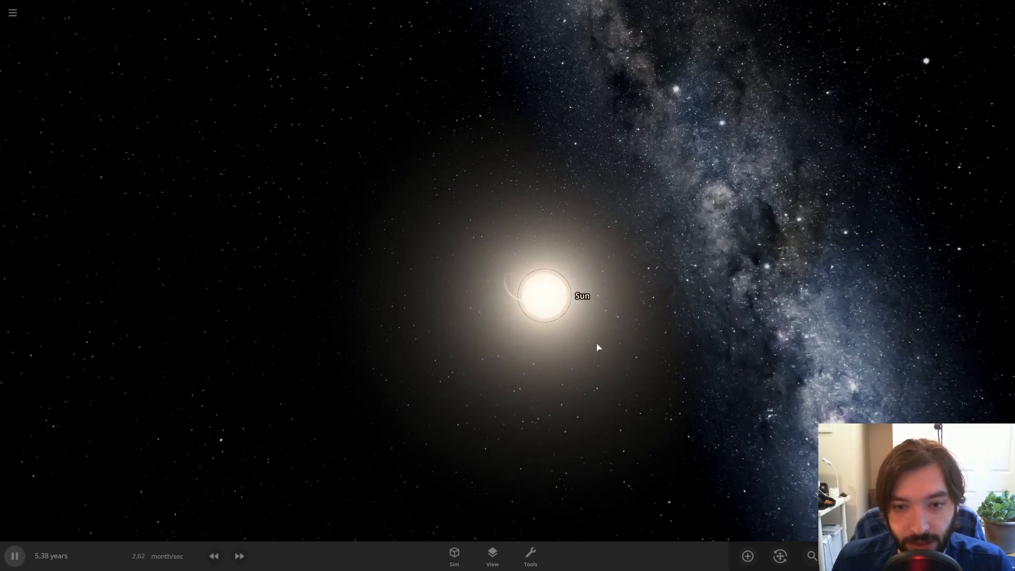
pyautogui.scroll(-5, 636, 383)
pyautogui.scroll(-5, 650, 388)
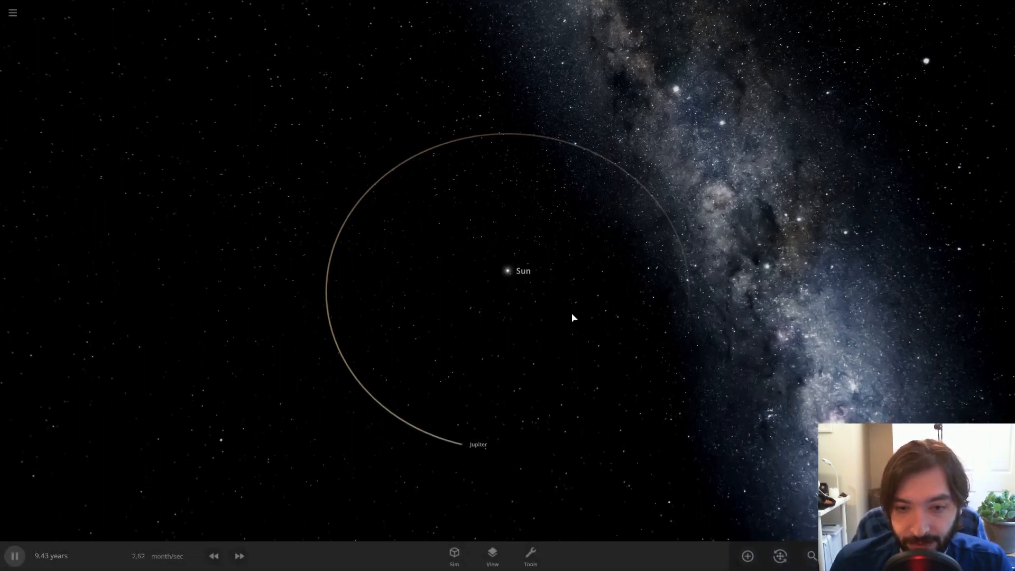
pyautogui.scroll(5, 572, 317)
pyautogui.scroll(5, 564, 329)
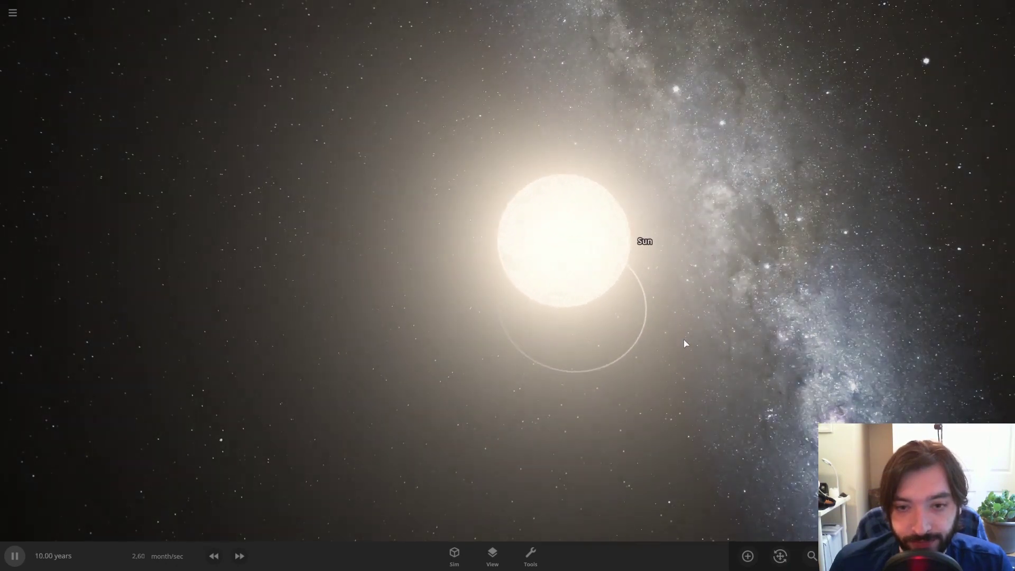
pyautogui.scroll(-2, 683, 343)
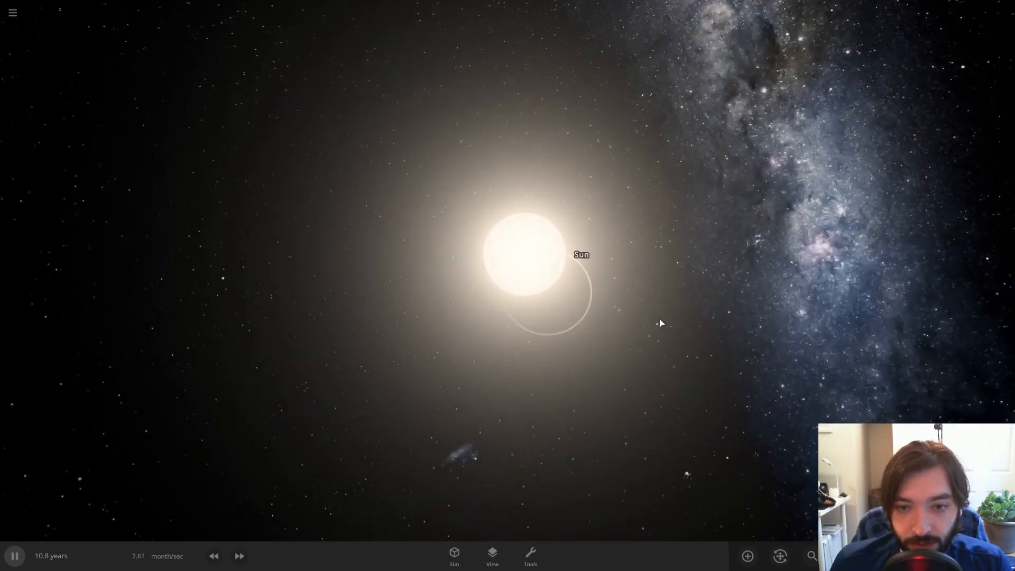
# Step: Select the Sun so its small barycentric orbit can be followed up close
pyautogui.click(561, 259)
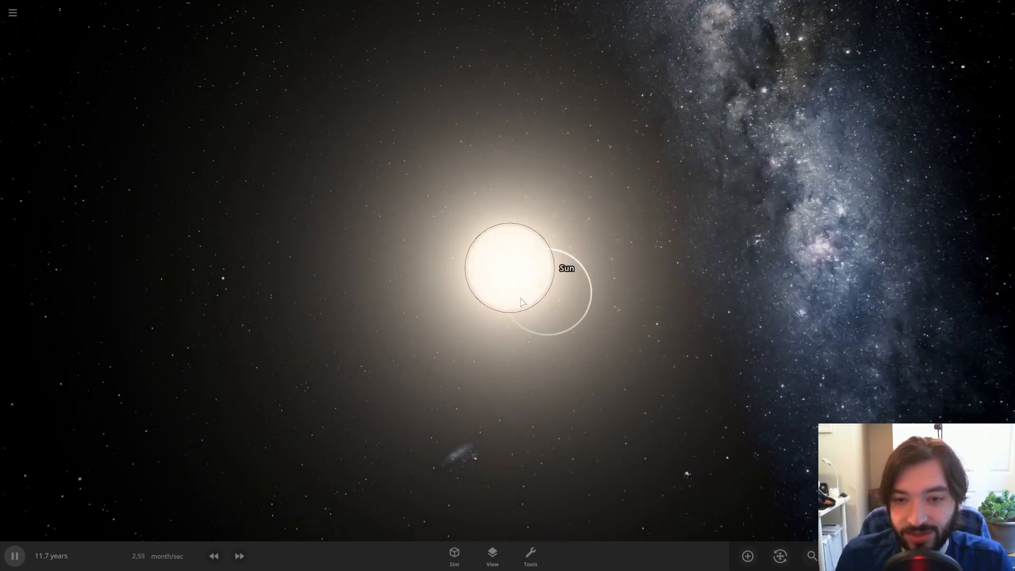
pyautogui.scroll(-8, 522, 302)
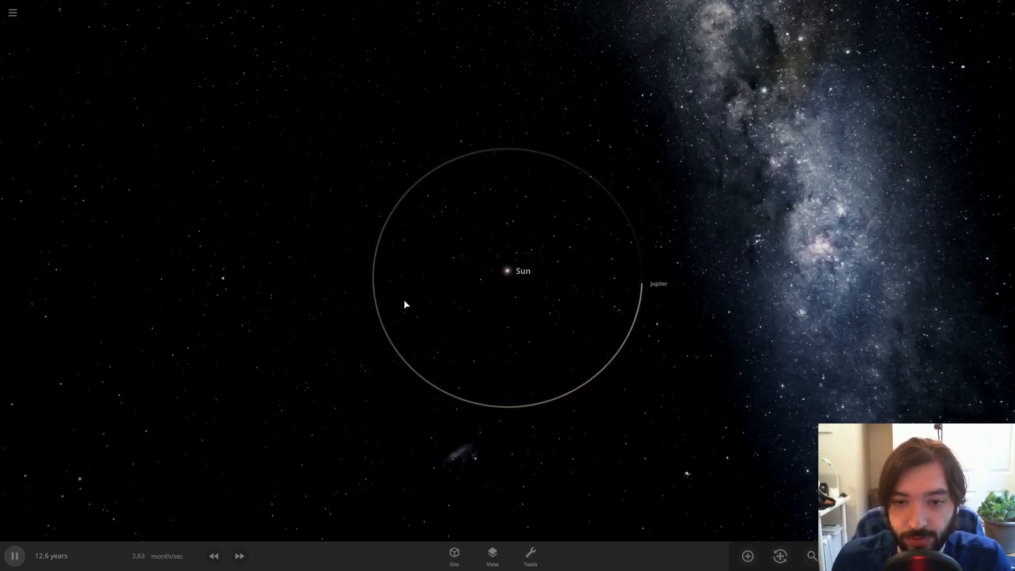
pyautogui.scroll(2, 530, 341)
pyautogui.scroll(10, 531, 341)
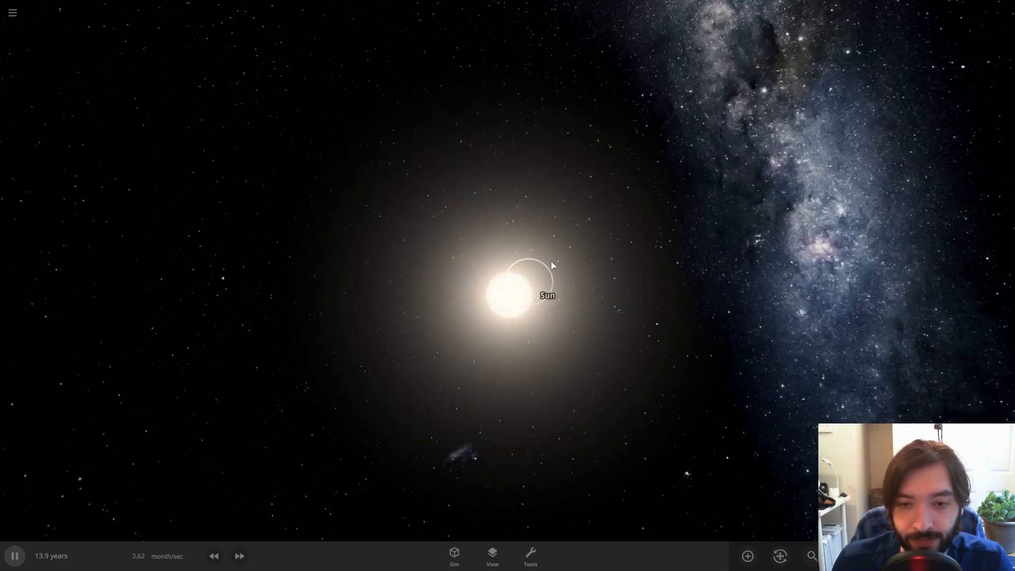
pyautogui.scroll(-8, 516, 311)
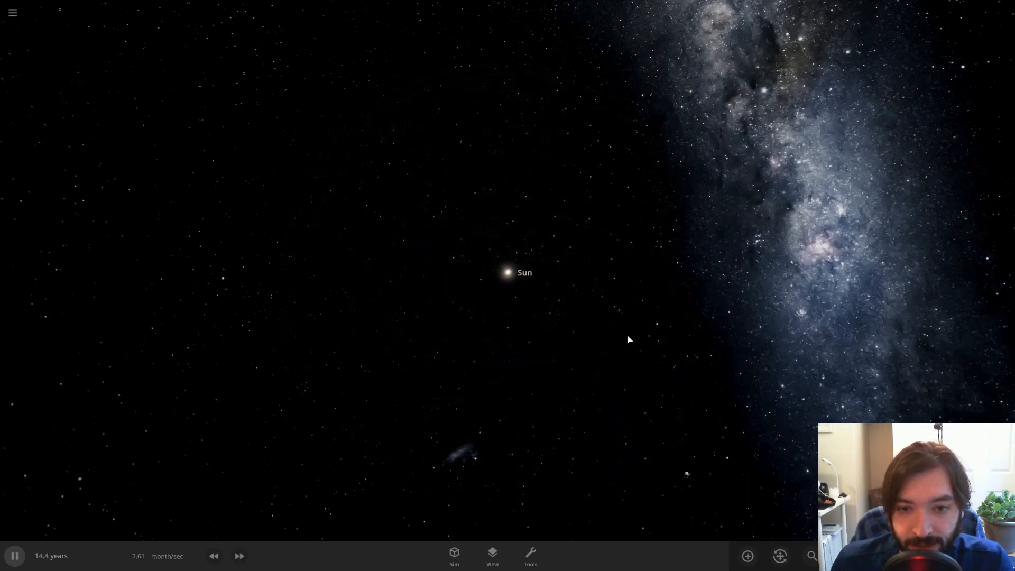
pyautogui.scroll(-6, 626, 337)
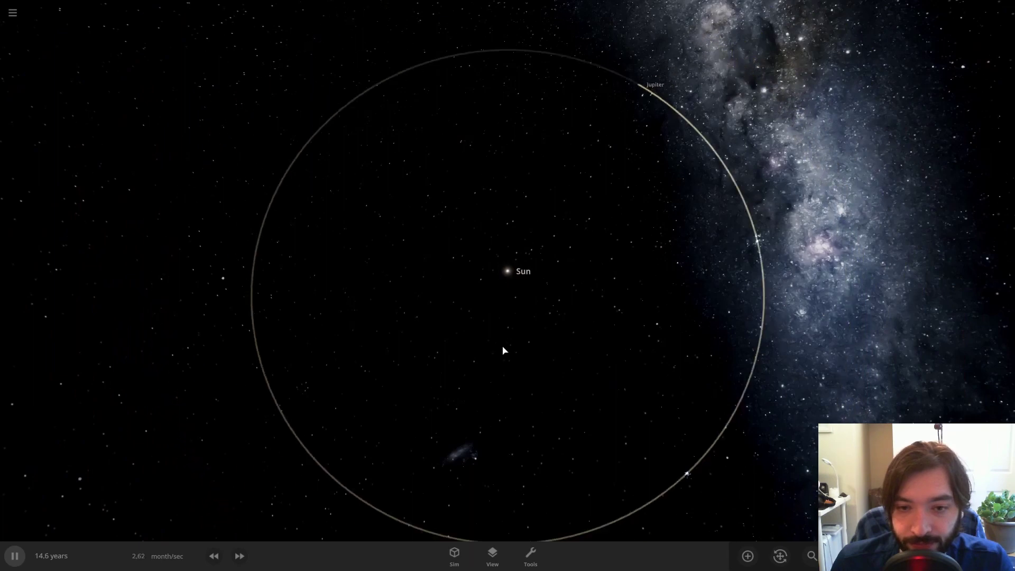
pyautogui.scroll(-3, 503, 350)
pyautogui.scroll(-2, 555, 182)
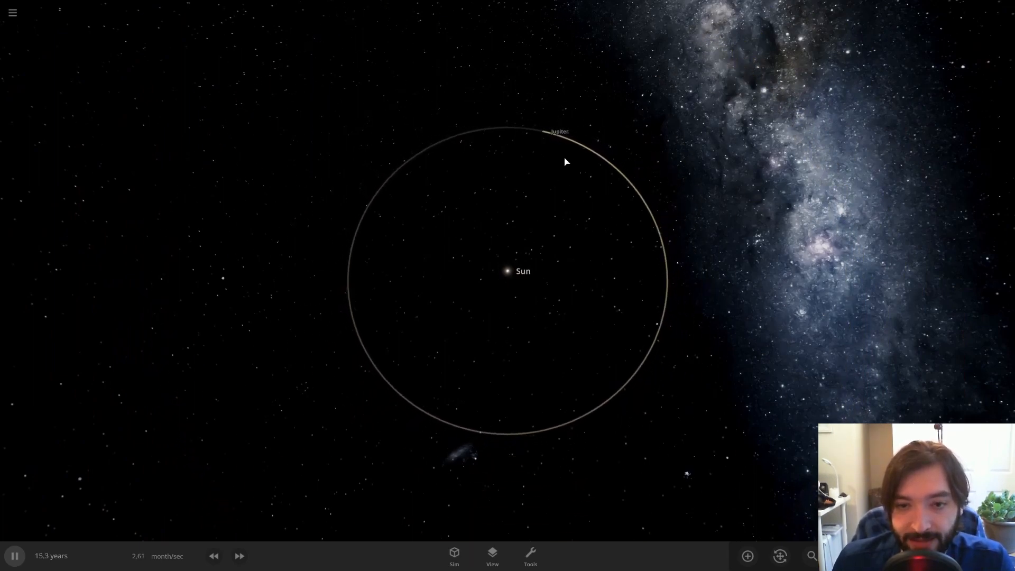
pyautogui.scroll(5, 596, 238)
pyautogui.scroll(4, 597, 238)
pyautogui.scroll(4, 597, 241)
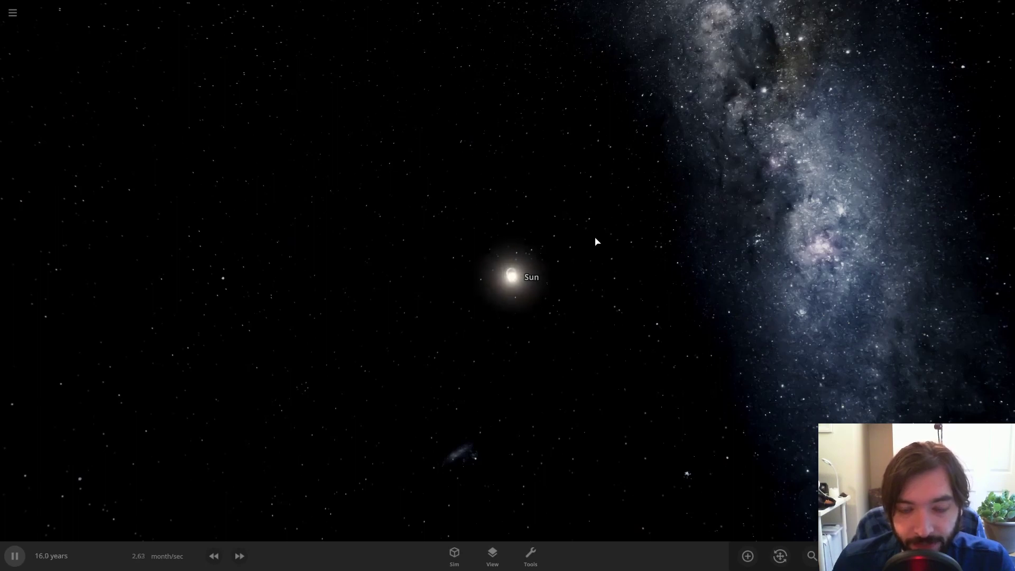
pyautogui.scroll(4, 596, 242)
pyautogui.scroll(4, 599, 282)
pyautogui.scroll(5, 601, 288)
pyautogui.scroll(3, 602, 288)
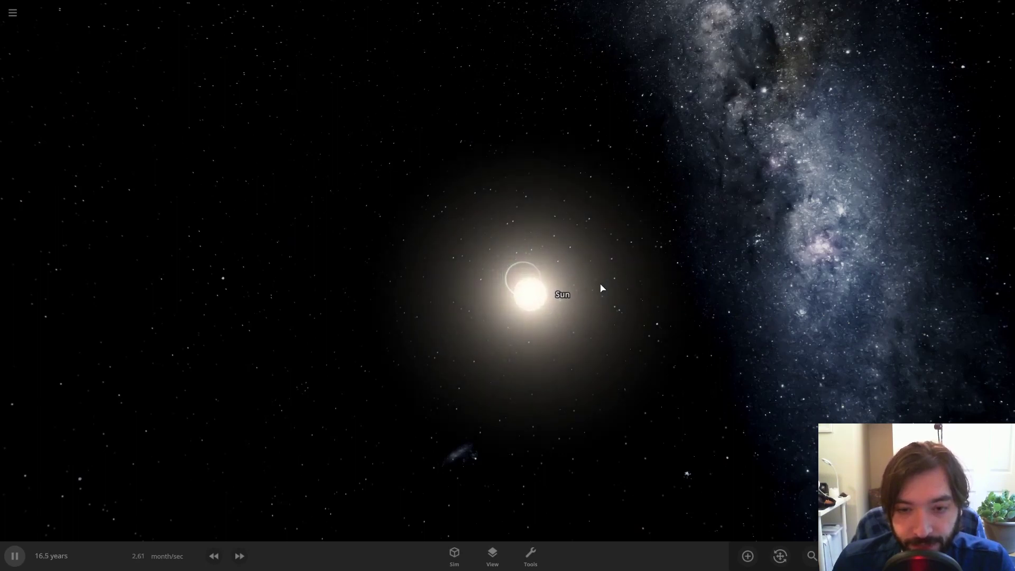
pyautogui.scroll(3, 601, 289)
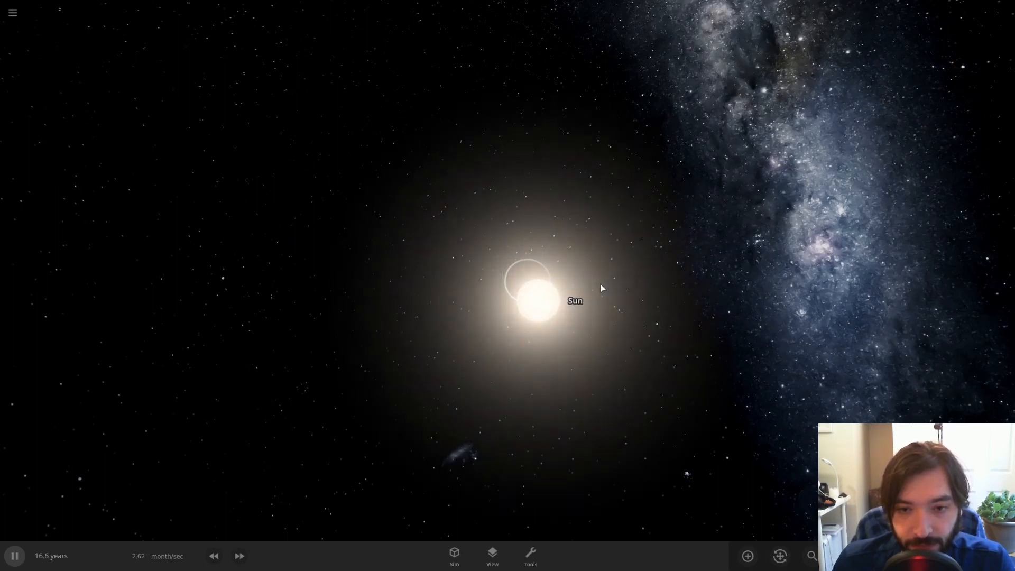
pyautogui.scroll(2, 601, 289)
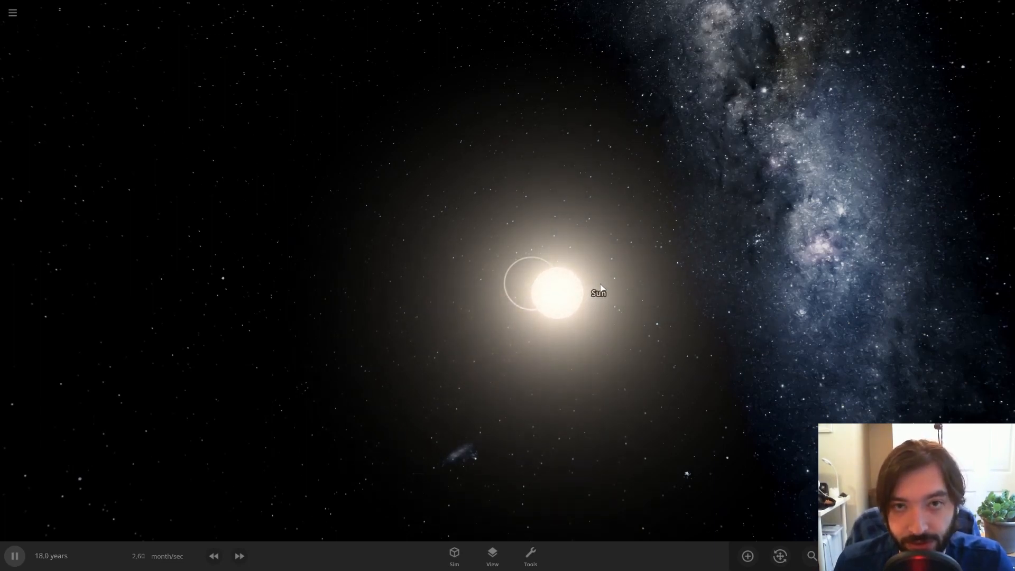
pyautogui.scroll(3, 588, 292)
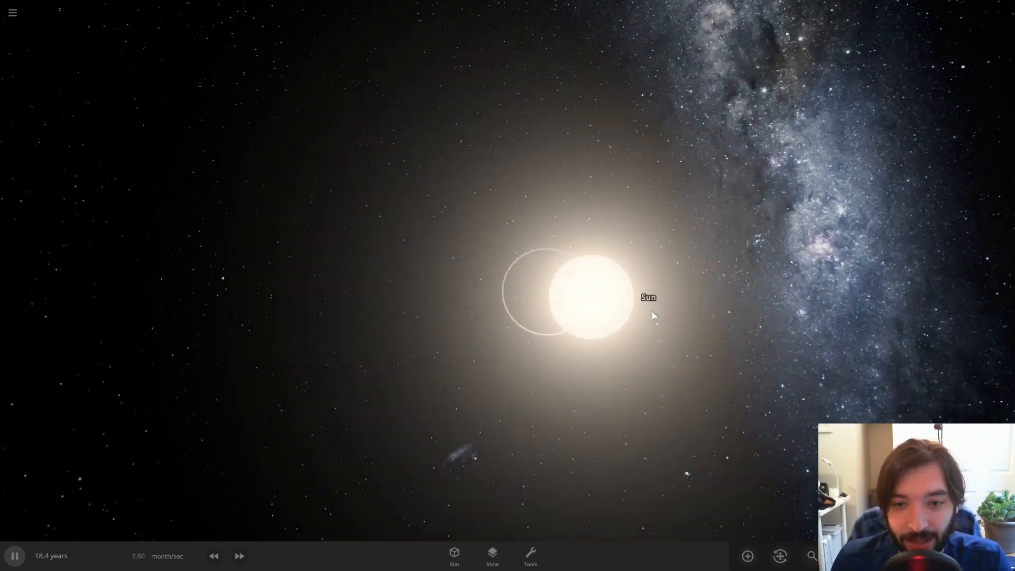
pyautogui.scroll(2, 652, 312)
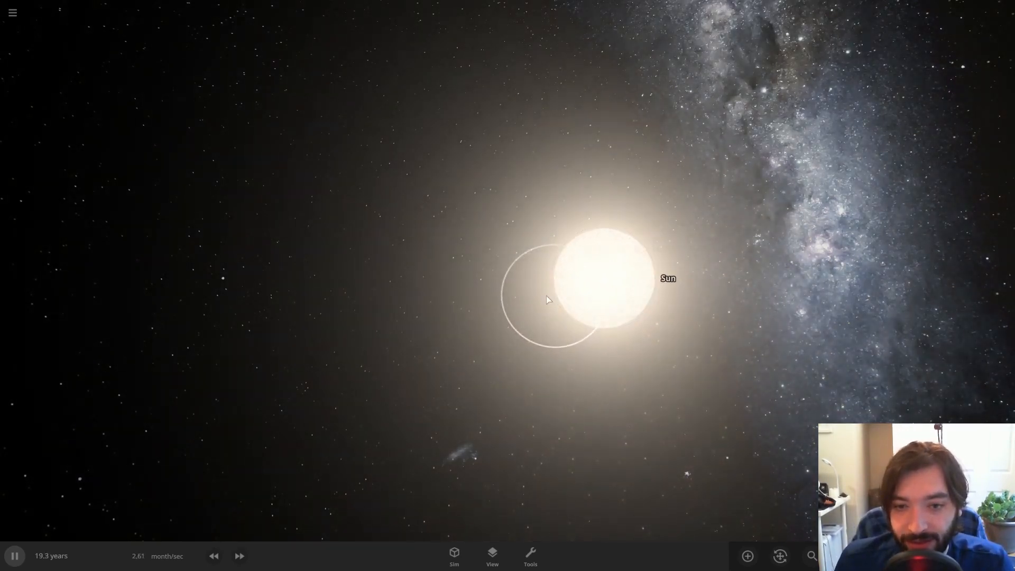
pyautogui.scroll(-1, 539, 306)
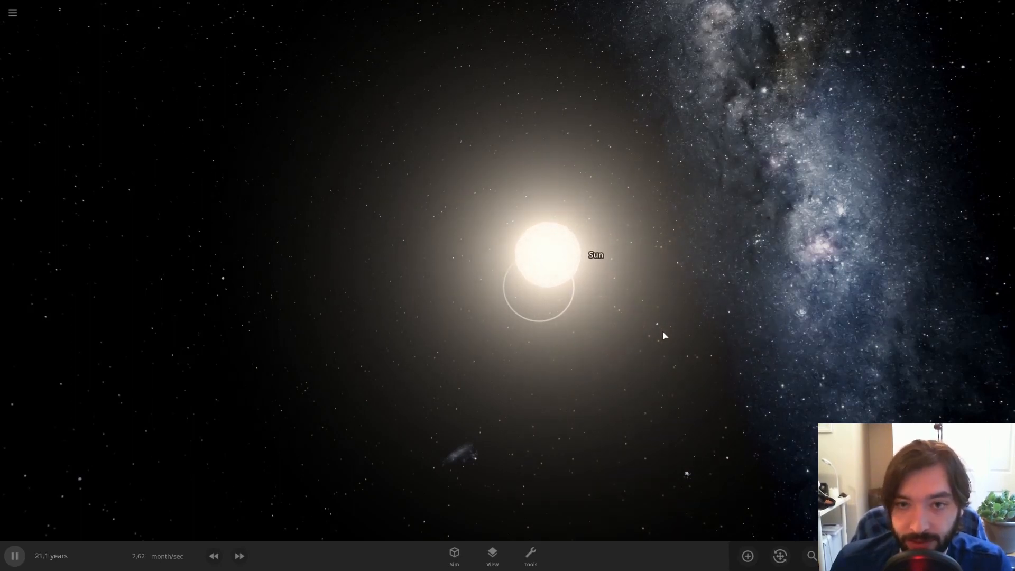
pyautogui.scroll(2, 603, 313)
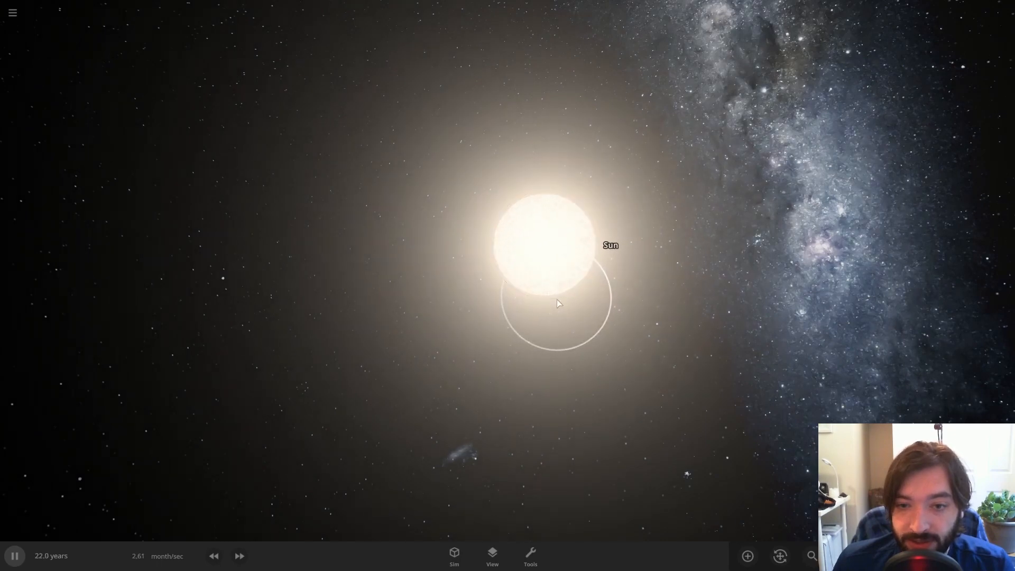
pyautogui.scroll(2, 784, 375)
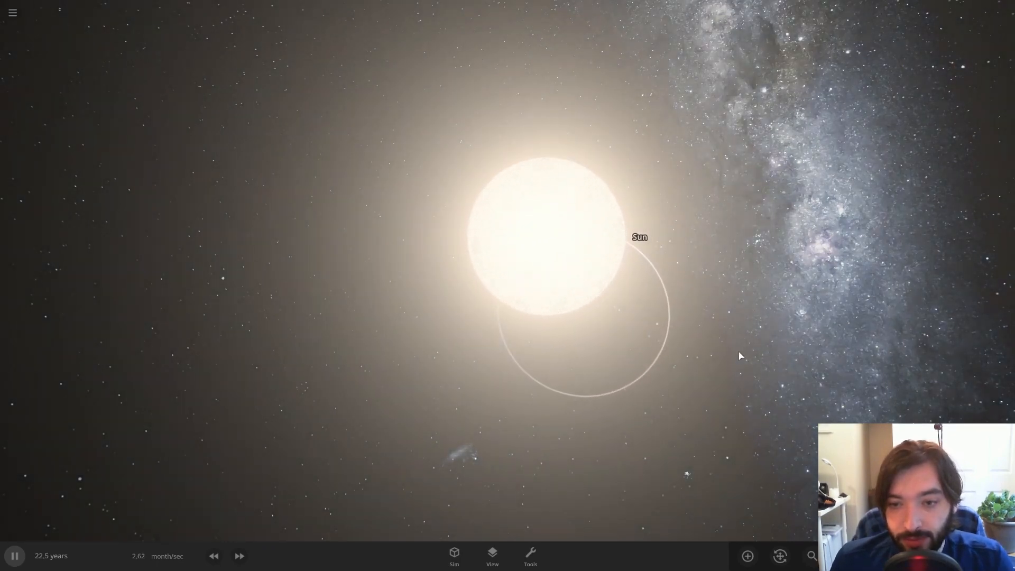
# Step: Orbit the view around the Sun to see its small wobble from a new angle
pyautogui.moveTo(786, 376)
pyautogui.mouseDown()
pyautogui.moveTo(689, 375)
pyautogui.moveTo(709, 429)
pyautogui.mouseUp()
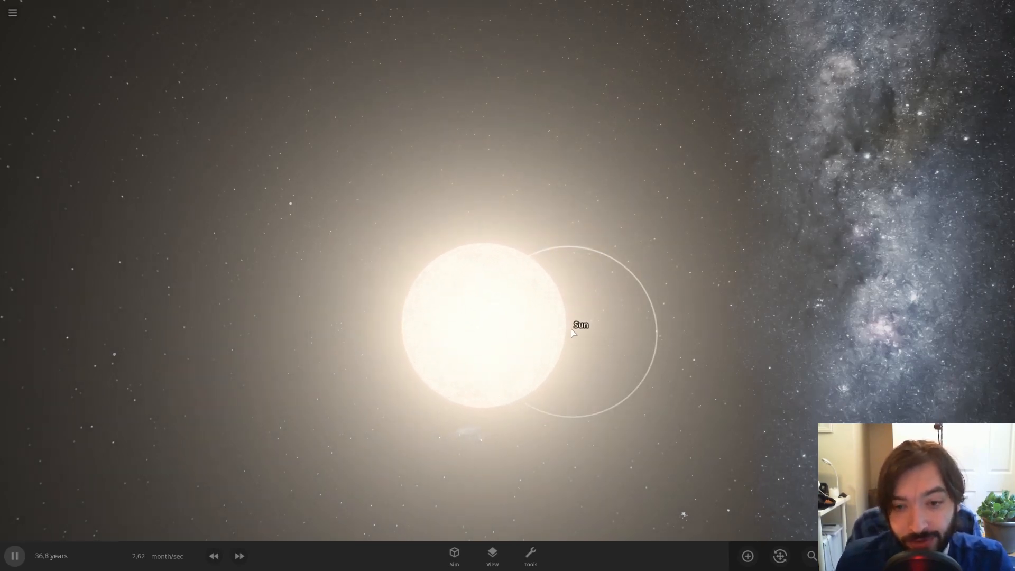
pyautogui.scroll(-1, 571, 329)
pyautogui.scroll(-8, 571, 329)
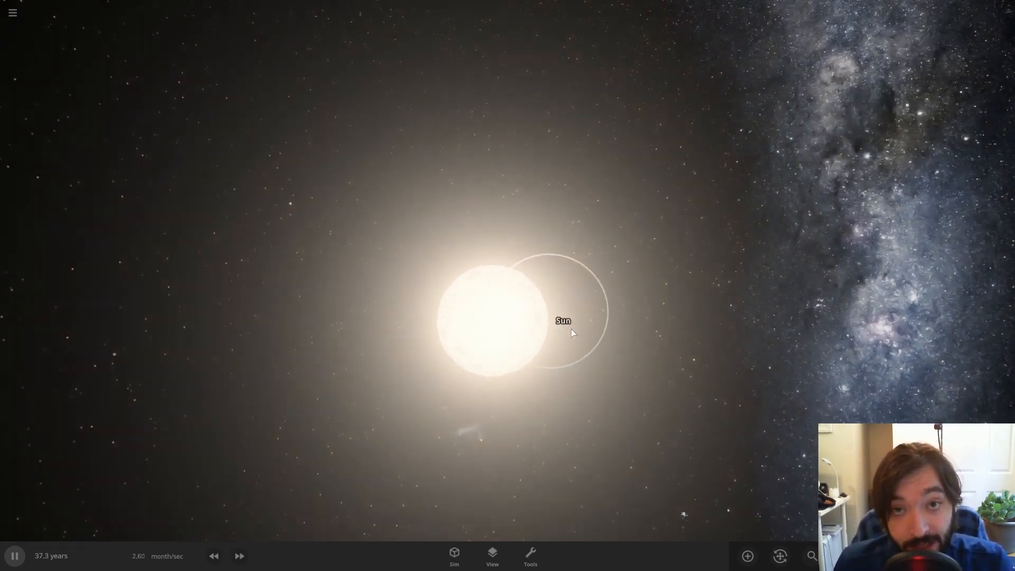
pyautogui.scroll(-3, 572, 332)
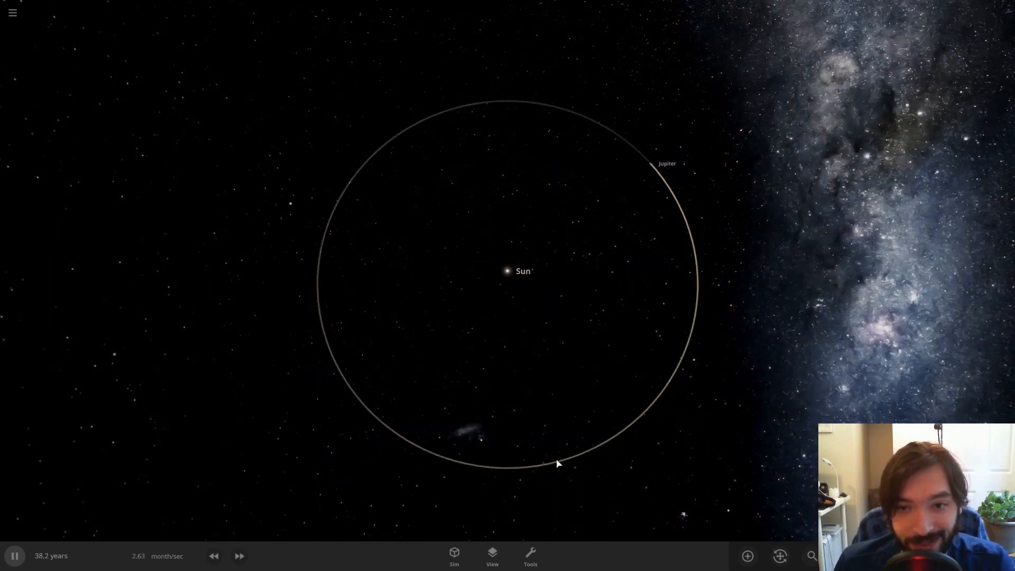
pyautogui.scroll(4, 617, 356)
pyautogui.scroll(6, 622, 349)
pyautogui.scroll(4, 624, 347)
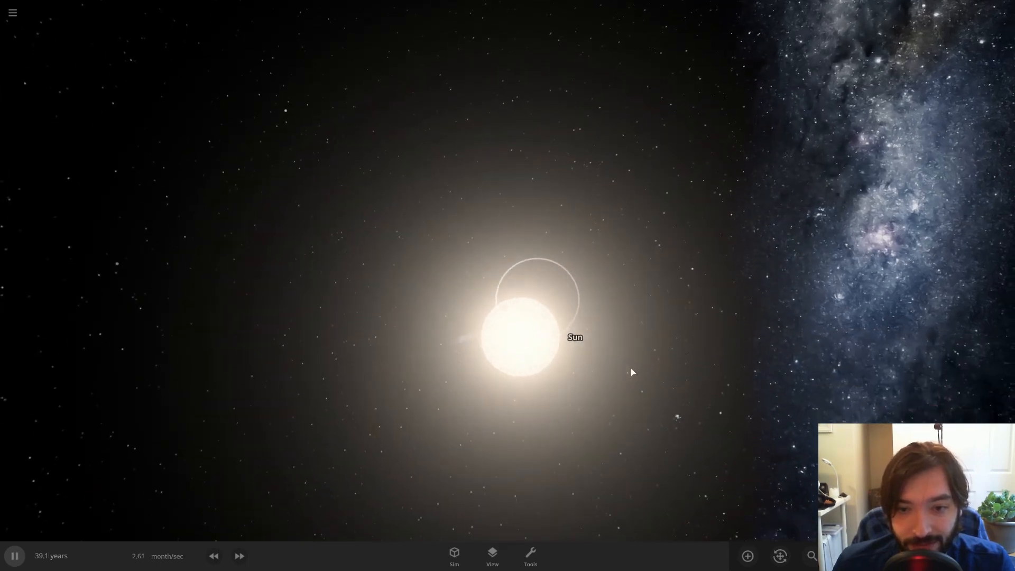
# Step: Orbit and tilt the camera so Jupiter's full orbit around the Sun appears elliptical
pyautogui.moveTo(625, 346); pyautogui.dragTo(713, 384)
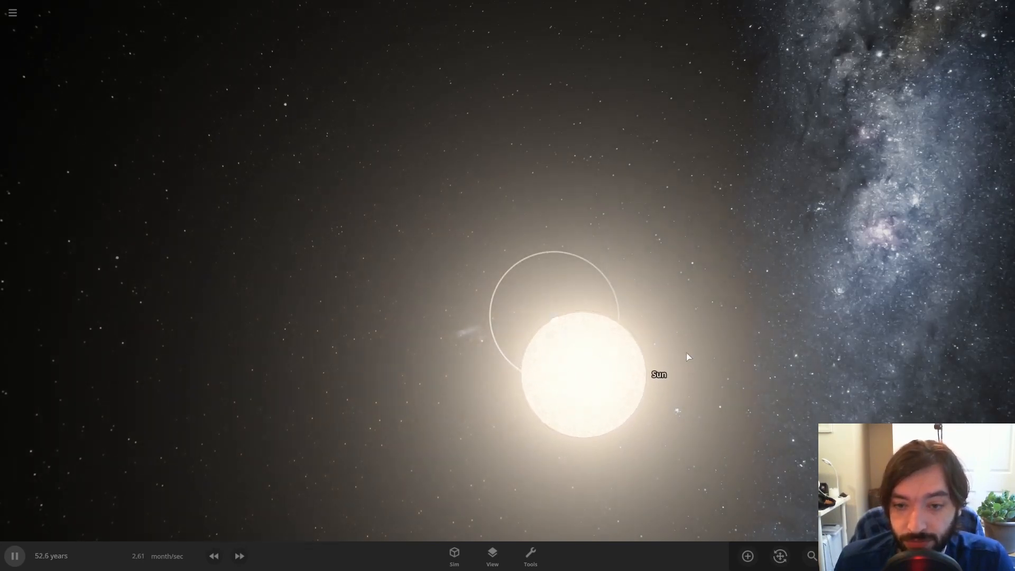
pyautogui.scroll(-8, 719, 358)
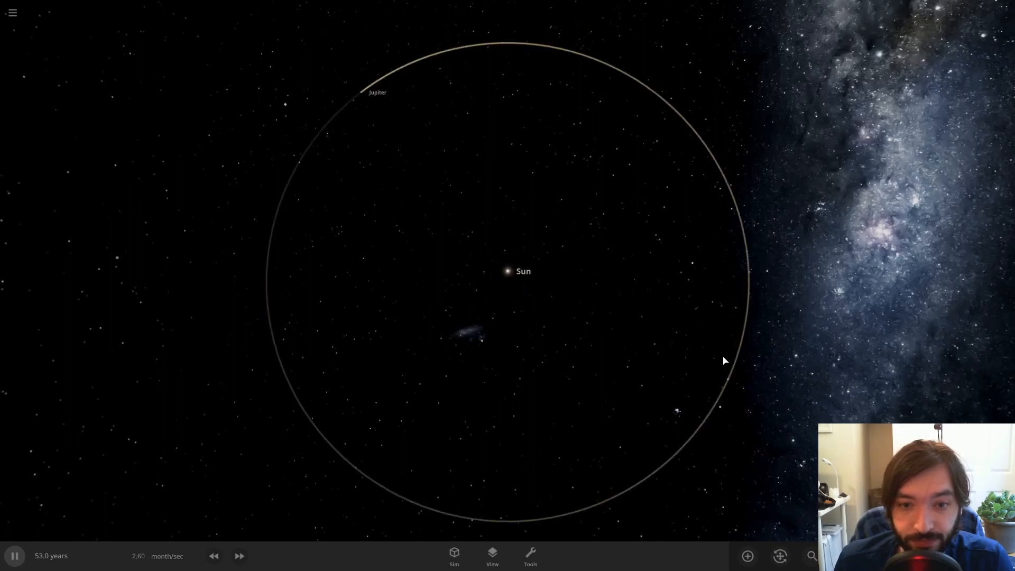
pyautogui.scroll(3, 666, 366)
pyautogui.moveTo(594, 341); pyautogui.dragTo(490, 262)
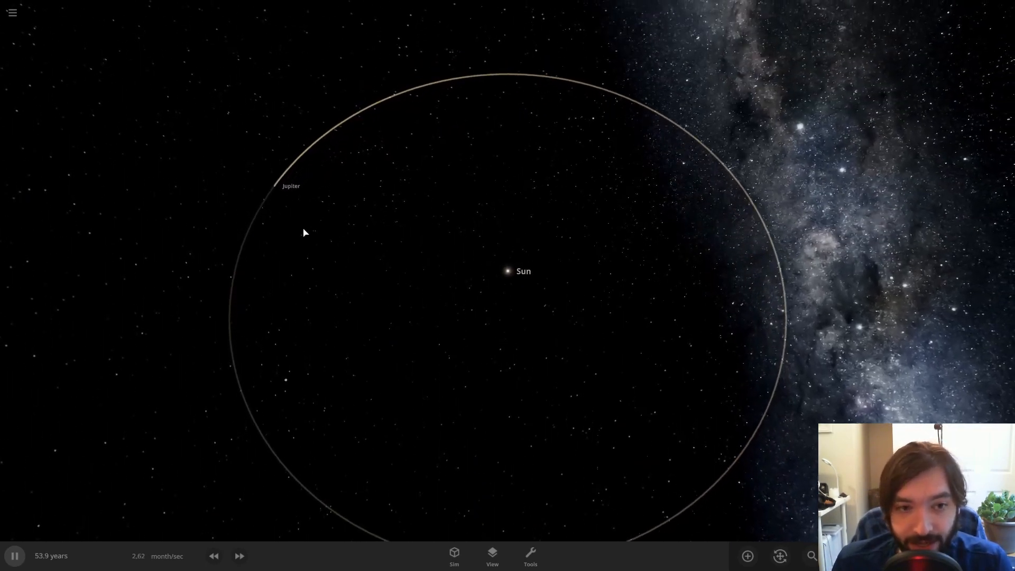
# Step: Select Jupiter and double its mass to 2.00 in its properties
pyautogui.click(279, 199)
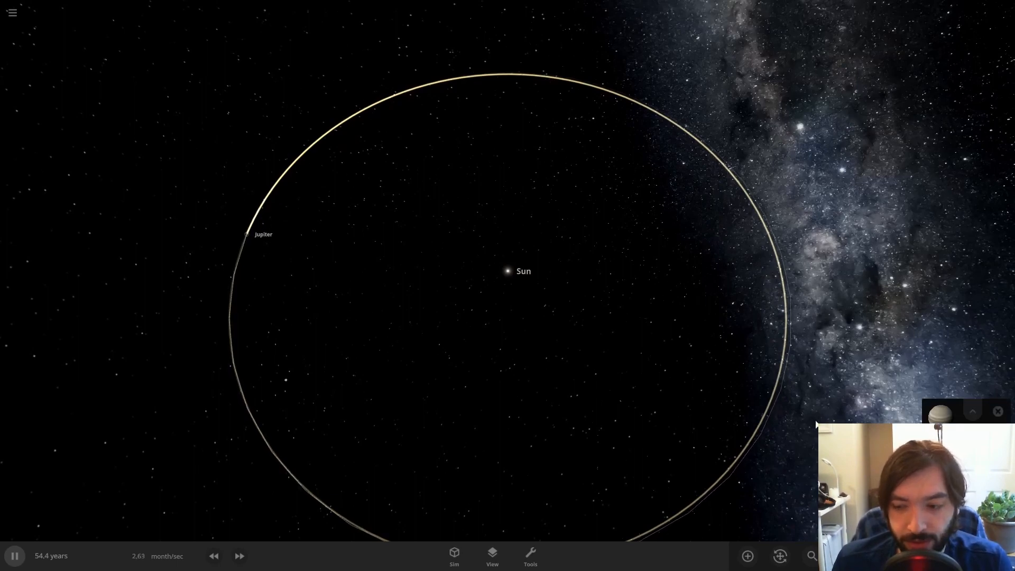
pyautogui.click(698, 396)
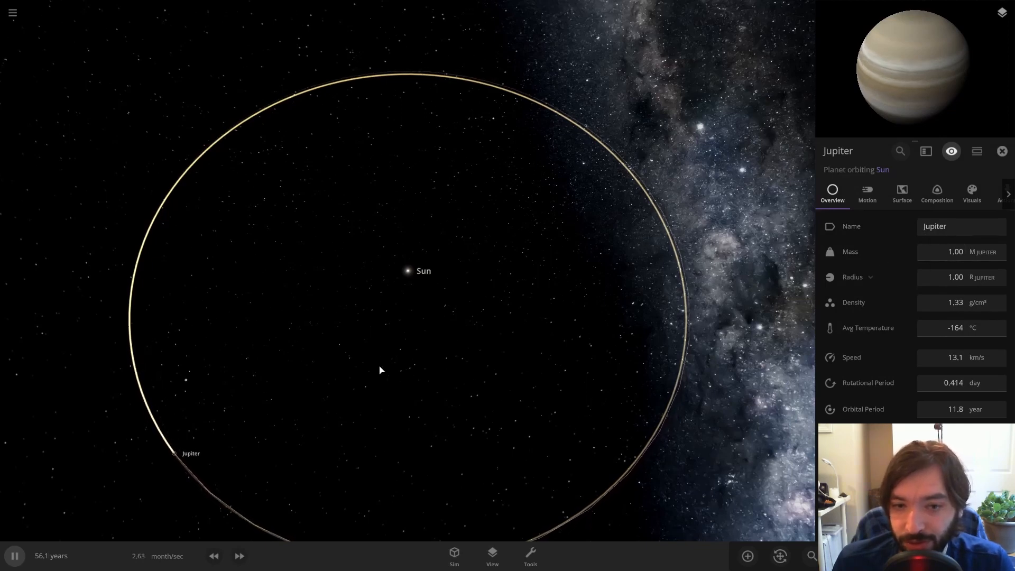
pyautogui.click(956, 252)
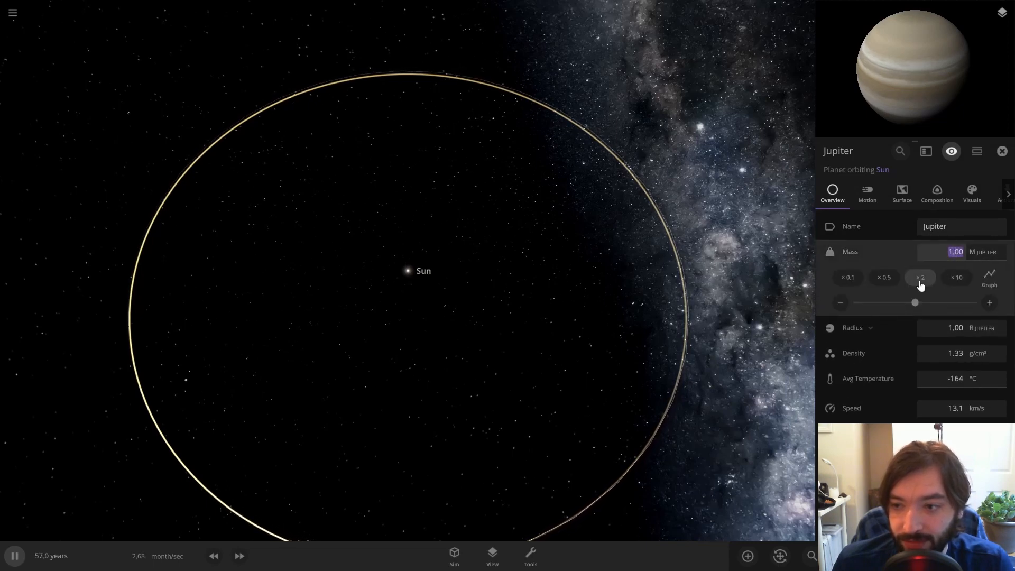
pyautogui.click(921, 278)
pyautogui.scroll(-3, 610, 403)
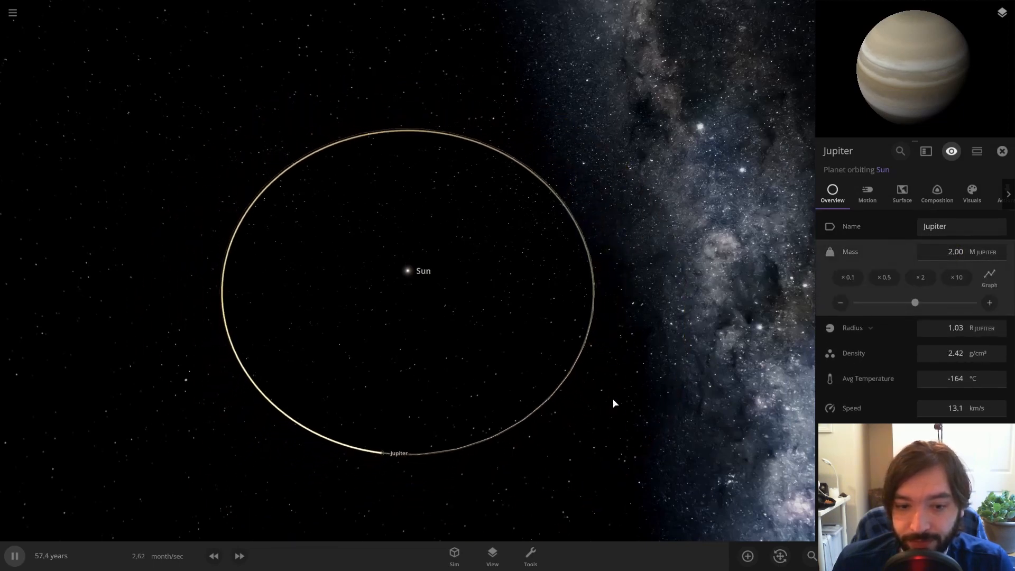
pyautogui.scroll(5, 433, 343)
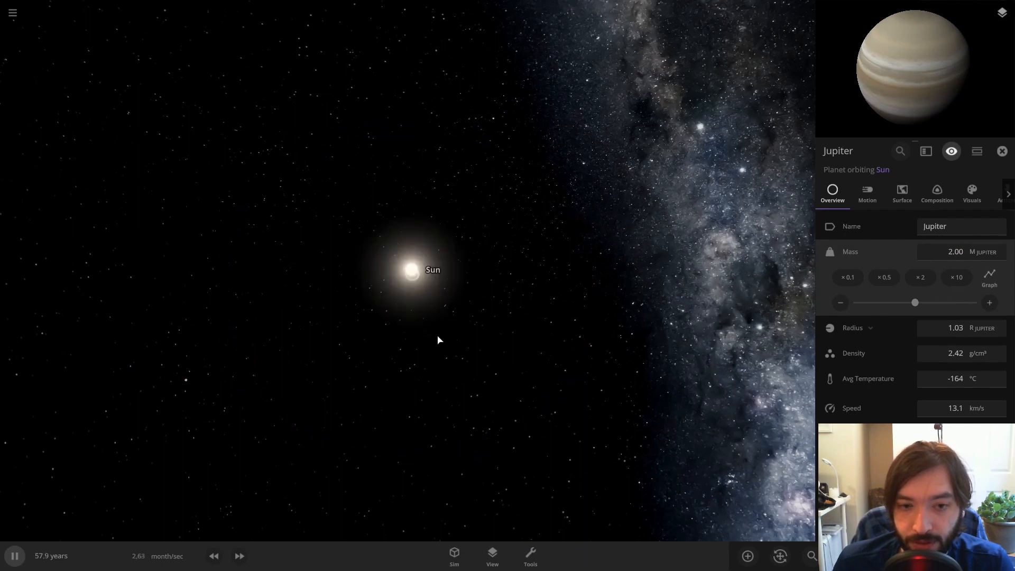
pyautogui.scroll(5, 475, 357)
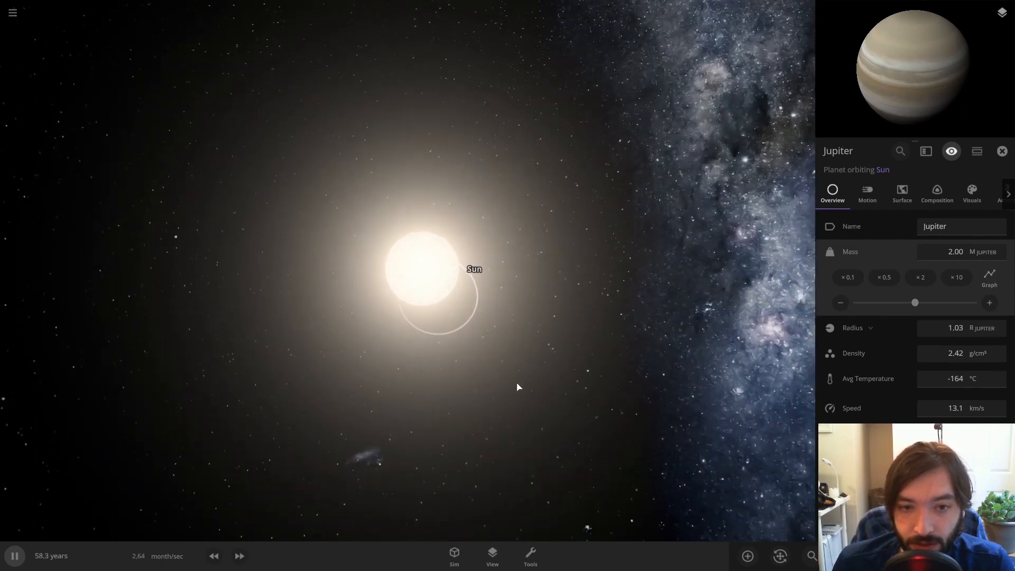
# Step: Speed the simulation up twice to about 1.67 years per second
pyautogui.click(240, 555)
pyautogui.scroll(2, 506, 425)
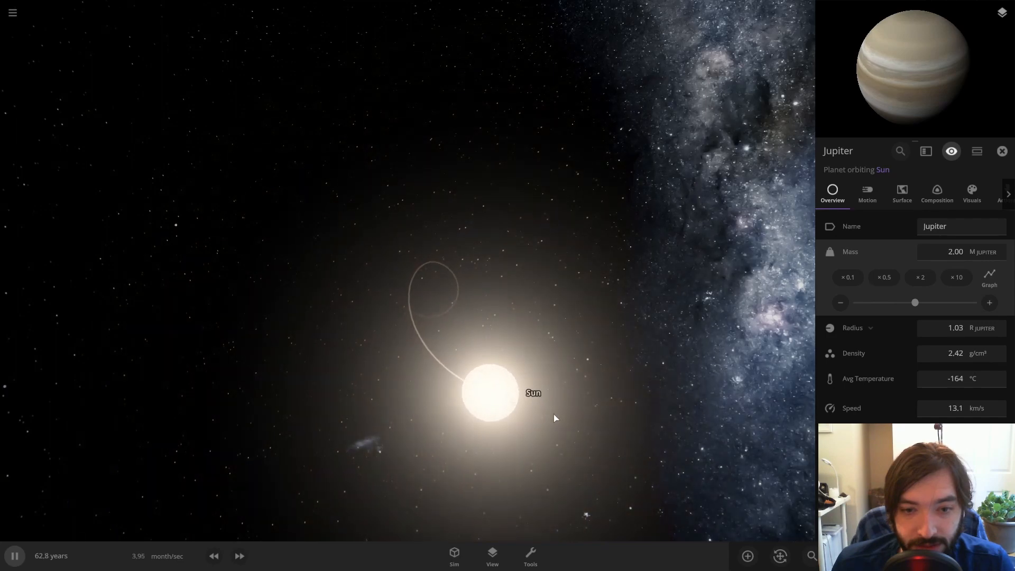
pyautogui.click(238, 558)
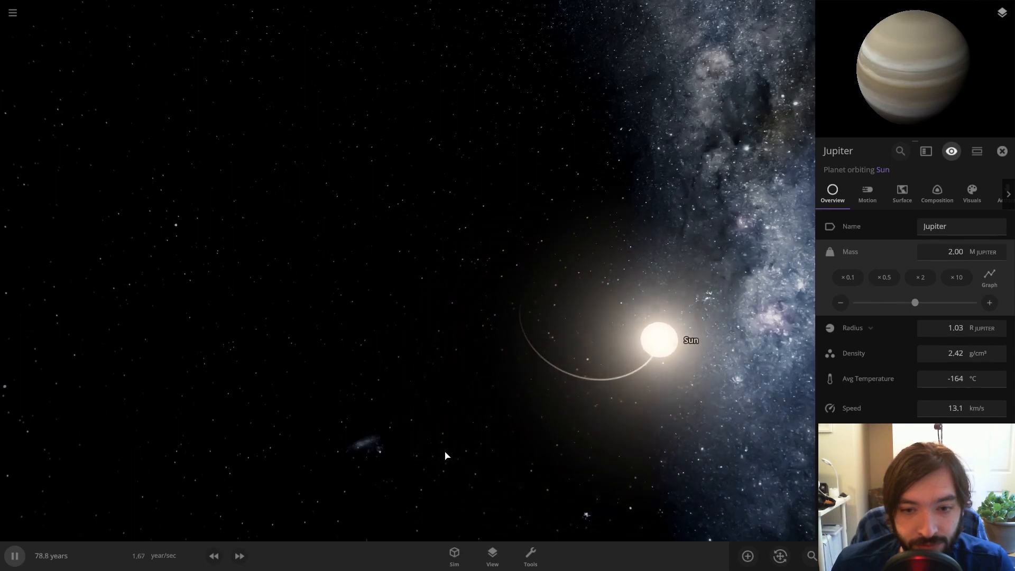
pyautogui.scroll(-5, 445, 455)
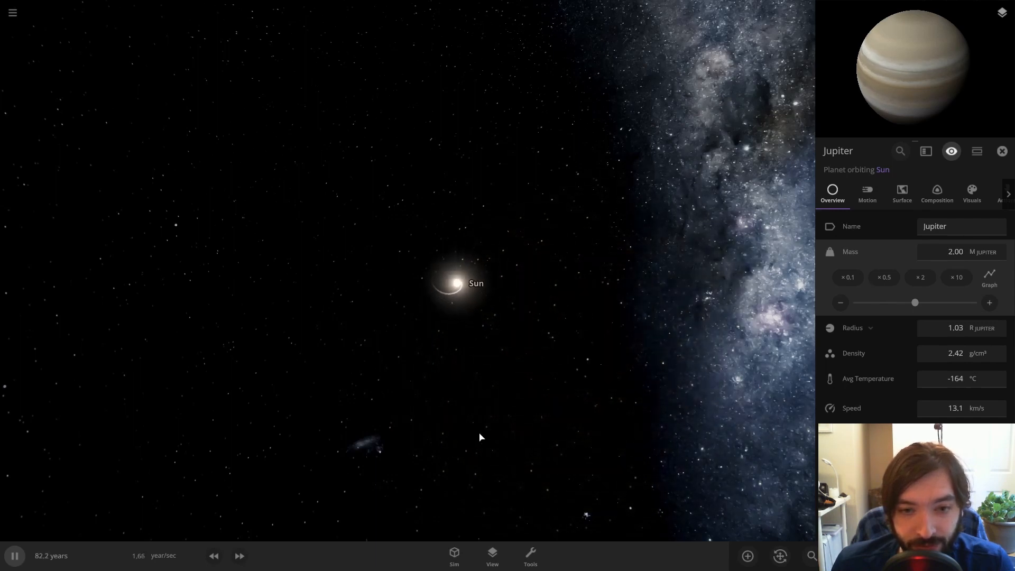
pyautogui.scroll(-5, 480, 437)
pyautogui.scroll(-3, 480, 437)
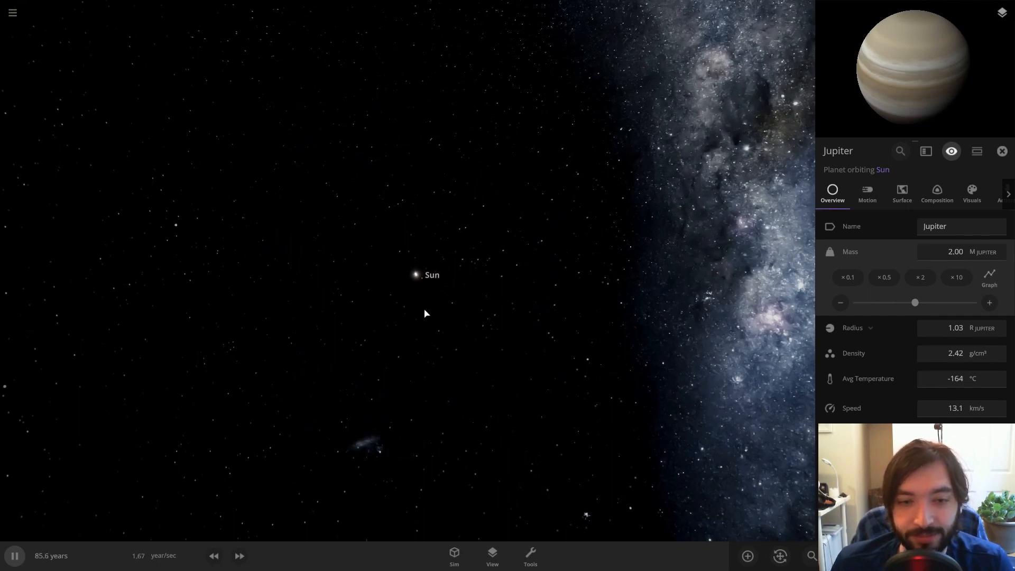
pyautogui.scroll(5, 426, 312)
pyautogui.scroll(5, 476, 334)
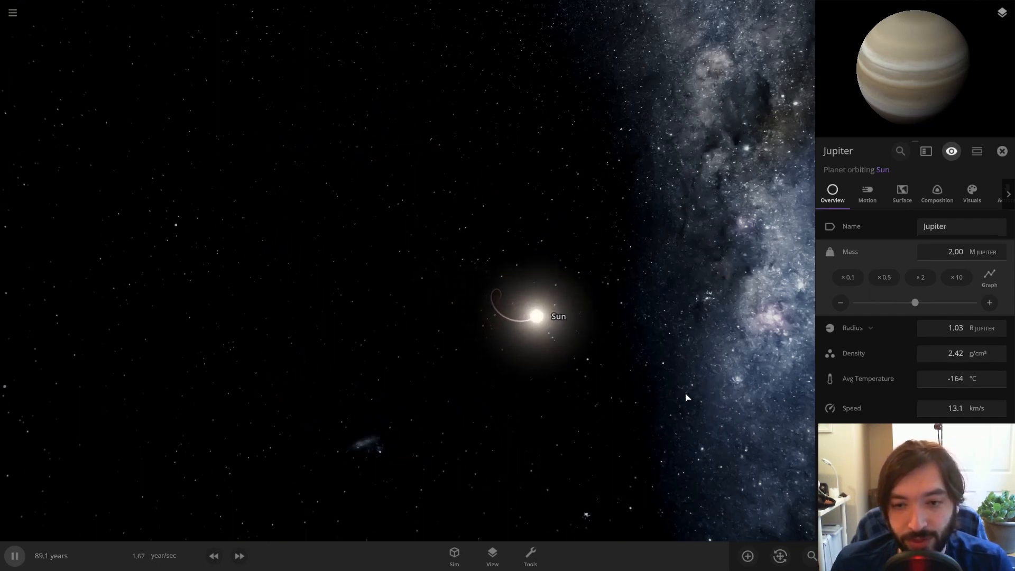
pyautogui.scroll(-4, 594, 358)
pyautogui.scroll(-2, 594, 358)
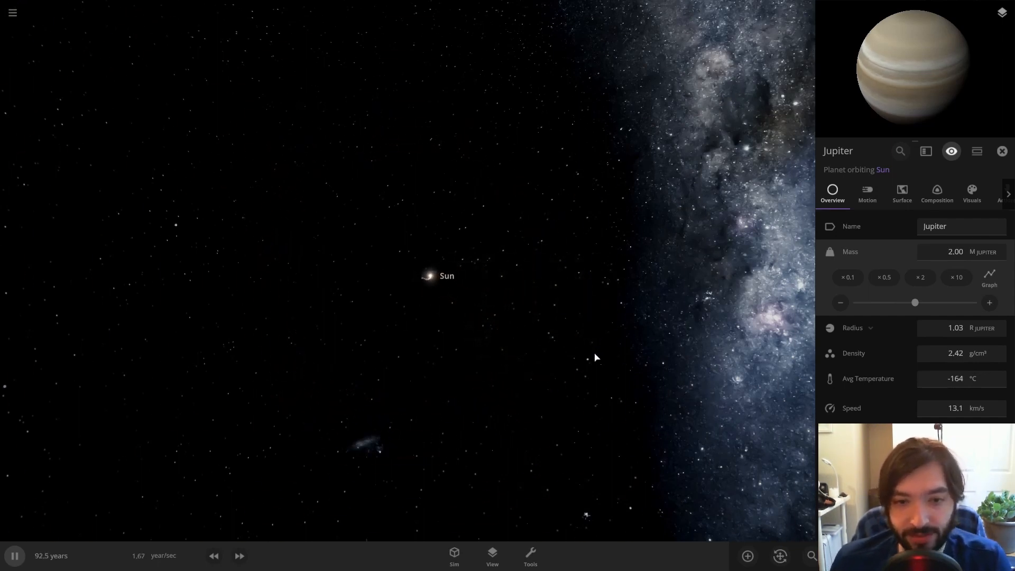
pyautogui.scroll(5, 619, 369)
pyautogui.scroll(6, 646, 379)
pyautogui.scroll(-5, 646, 378)
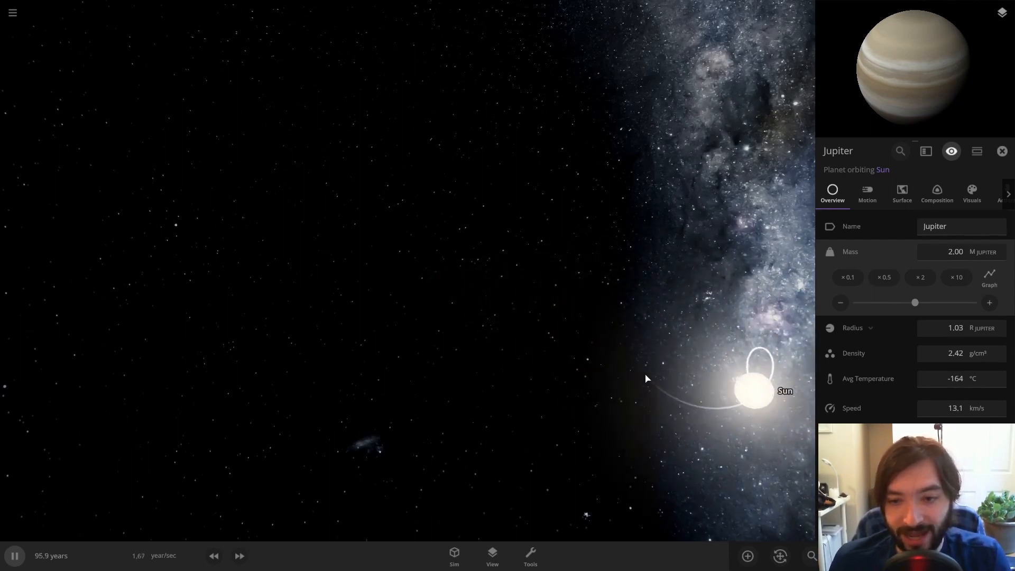
pyautogui.scroll(-3, 645, 380)
pyautogui.scroll(-4, 647, 382)
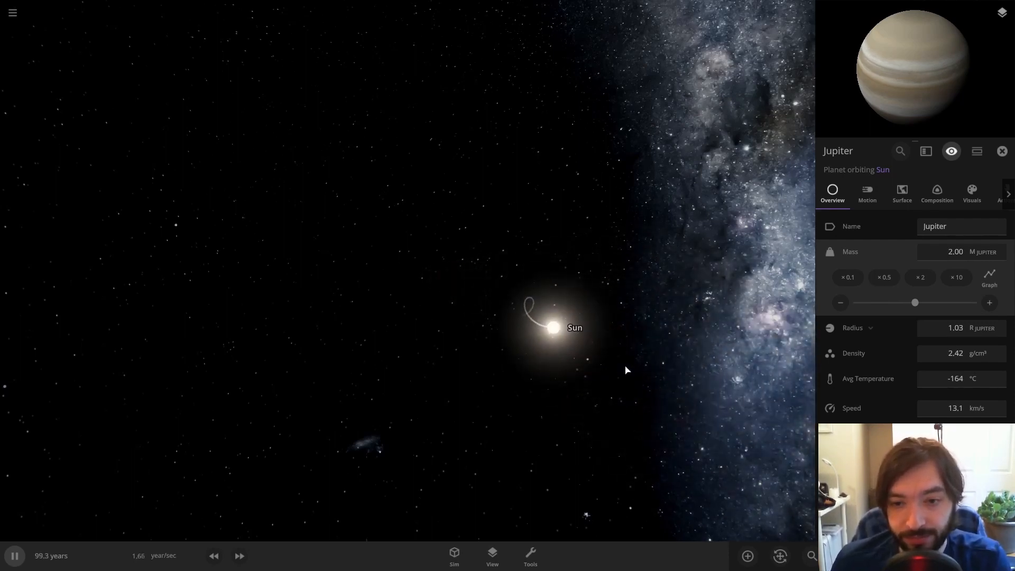
pyautogui.scroll(-3, 620, 392)
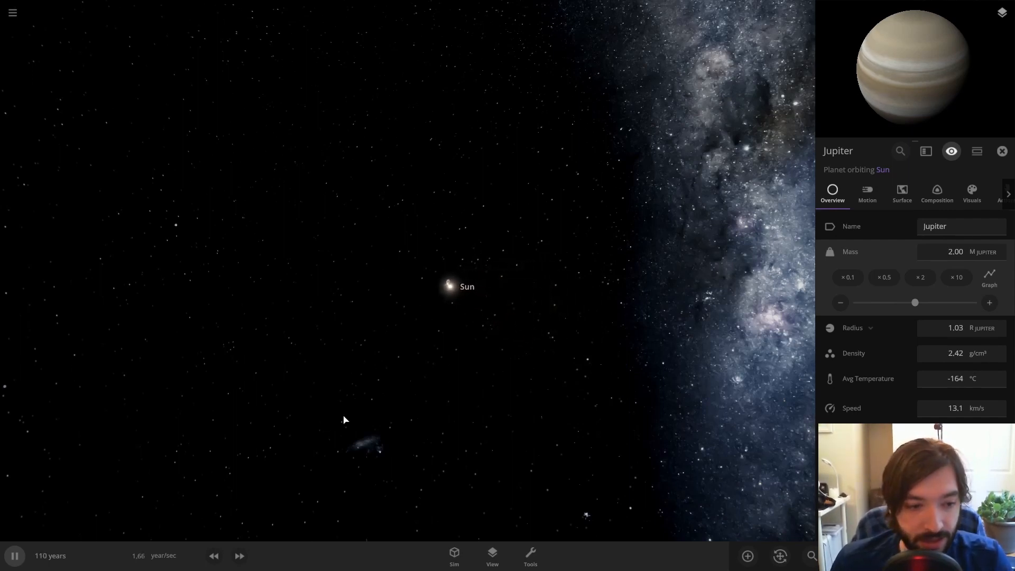
# Step: Start a new empty simulation from the main menu and open the Tools set
pyautogui.click(12, 12)
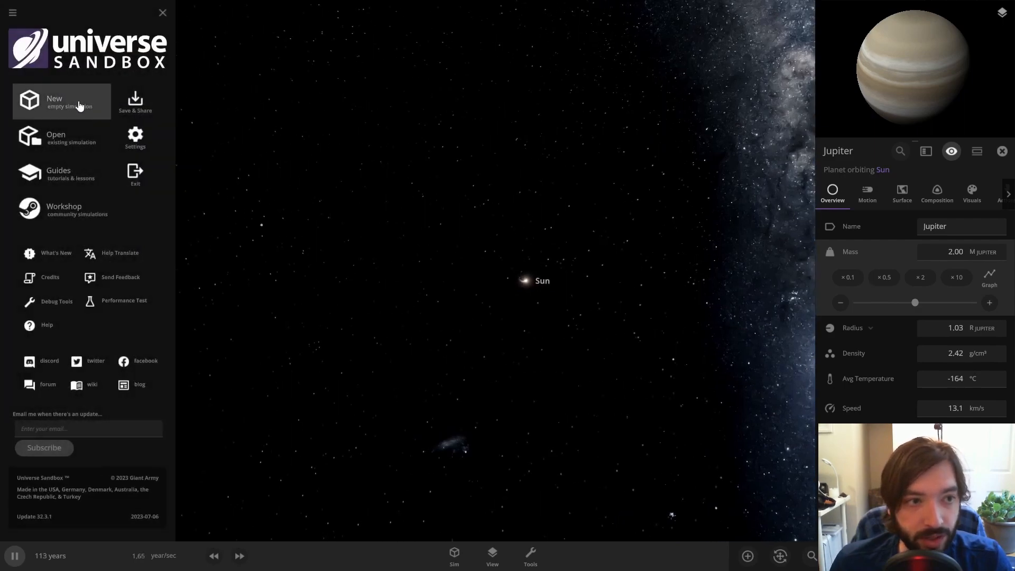
pyautogui.click(85, 110)
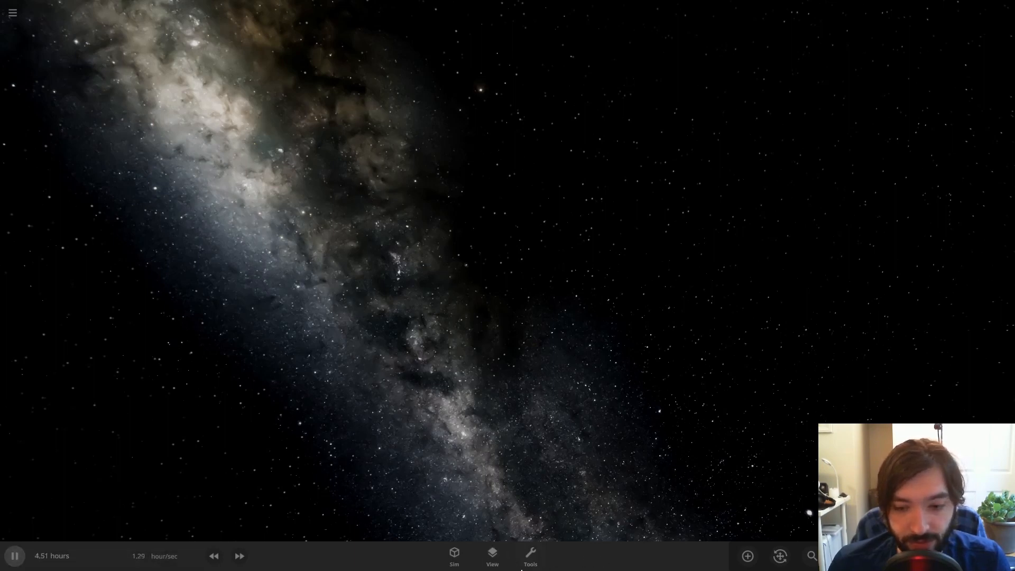
pyautogui.click(517, 559)
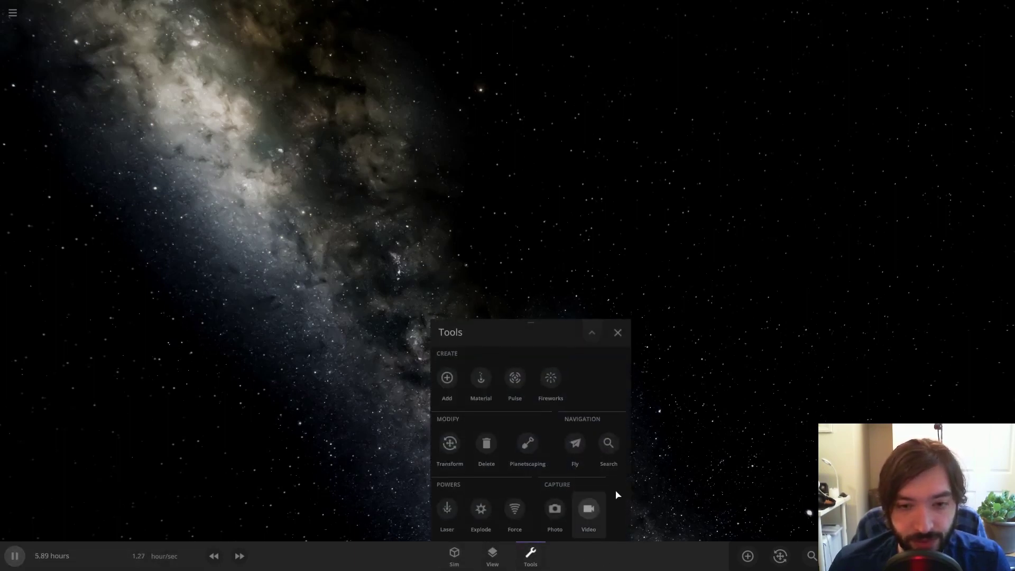
# Step: Place Earth in the empty space, put Mars in orbit around it, then close the catalogue
pyautogui.click(447, 381)
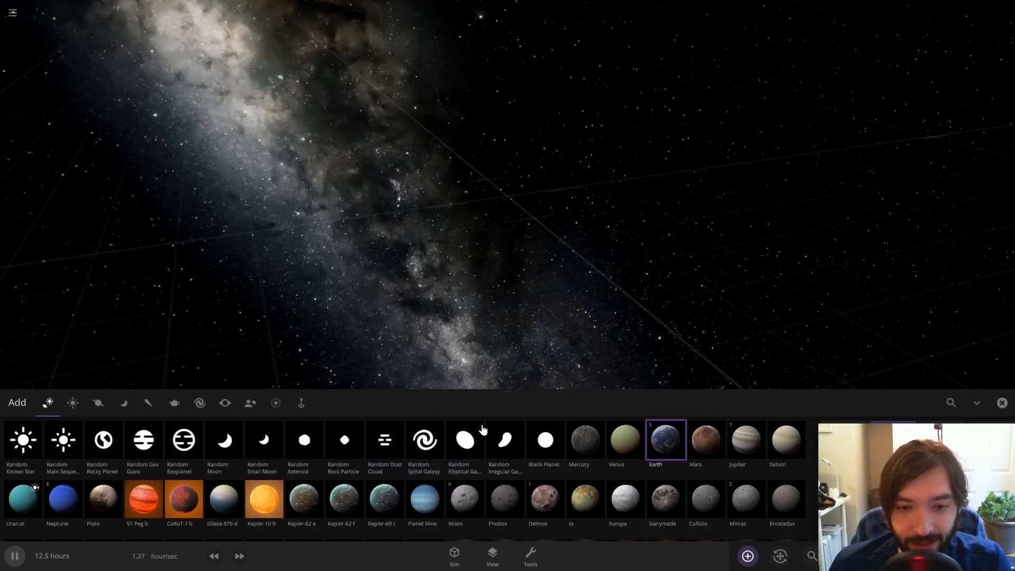
pyautogui.moveTo(666, 441)
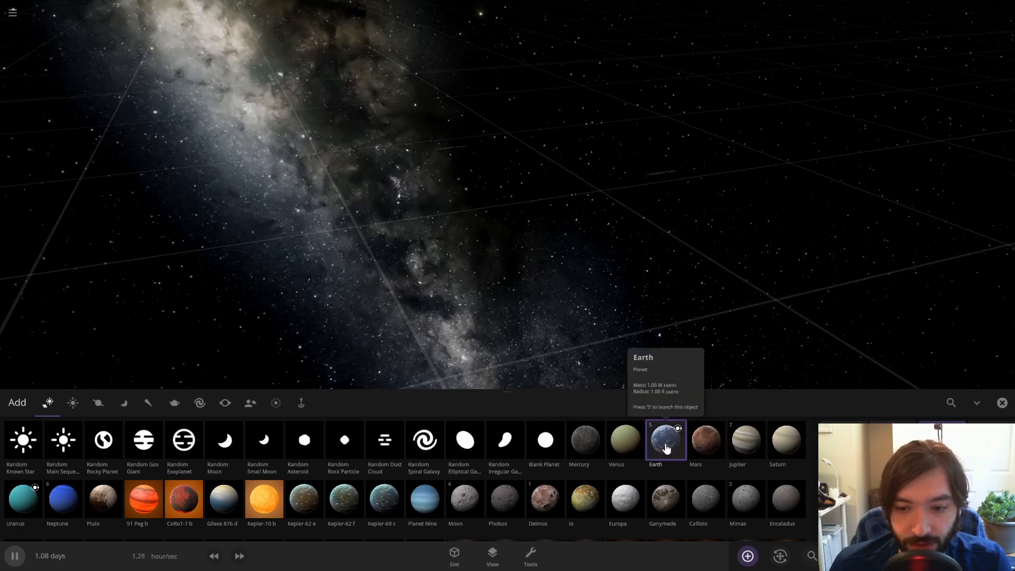
pyautogui.click(366, 223)
pyautogui.moveTo(706, 441)
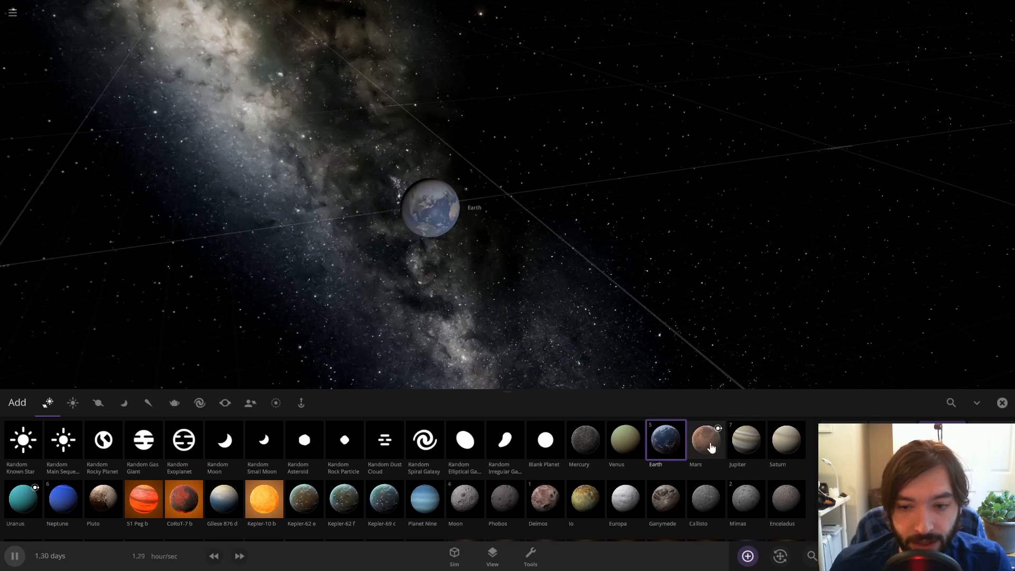
pyautogui.click(712, 447)
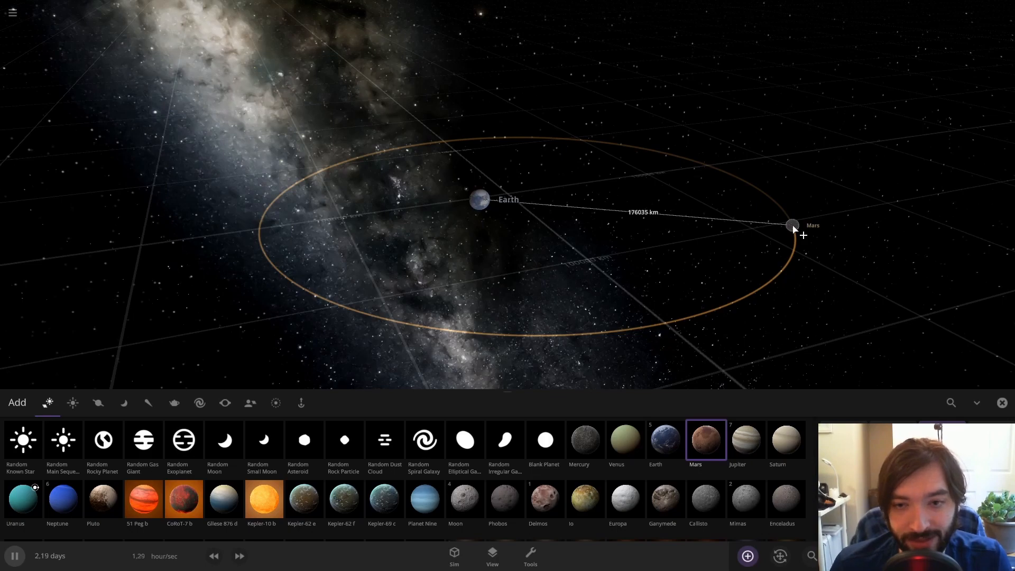
pyautogui.click(793, 228)
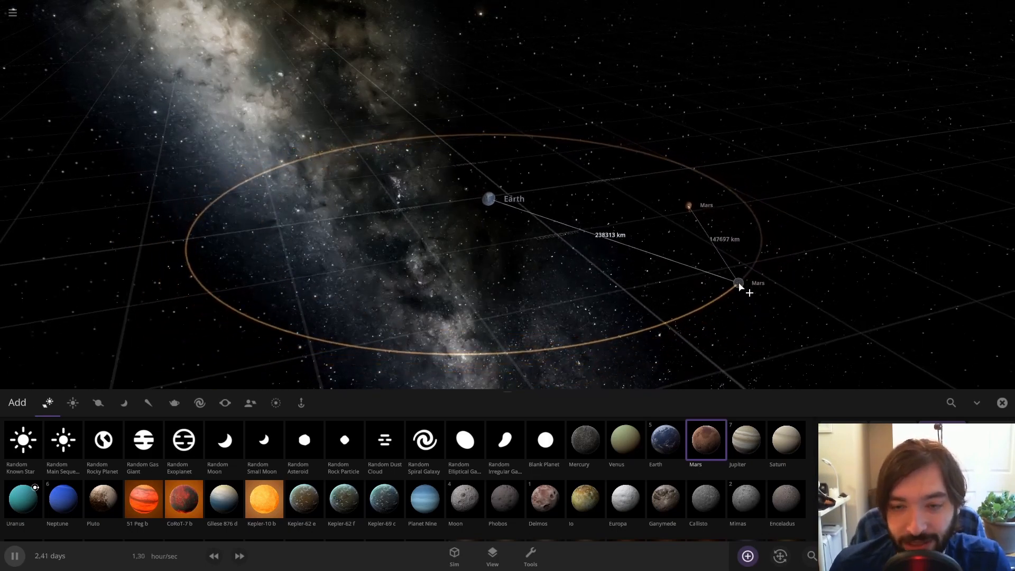
pyautogui.moveTo(745, 308); pyautogui.dragTo(476, 198)
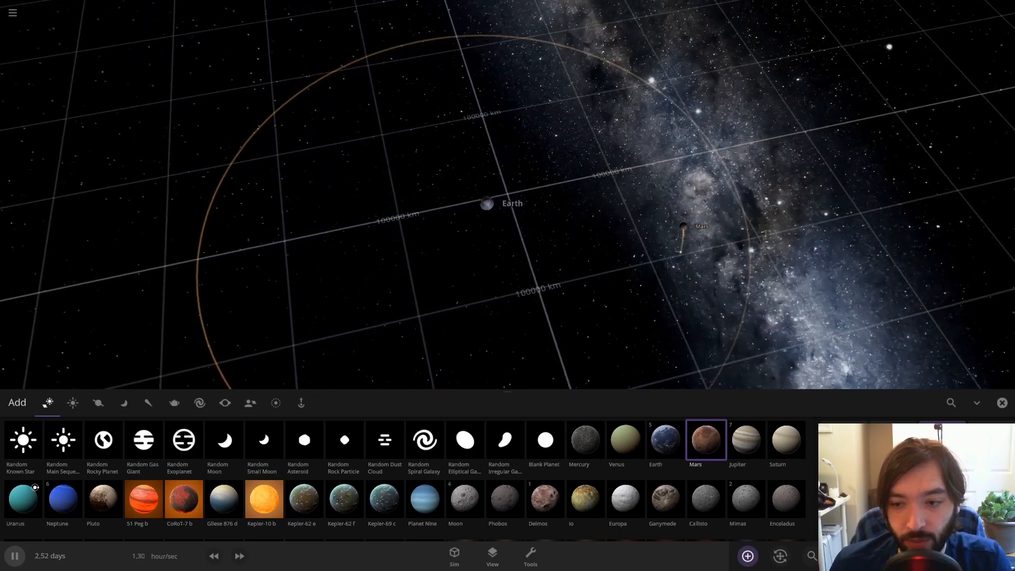
pyautogui.click(1002, 403)
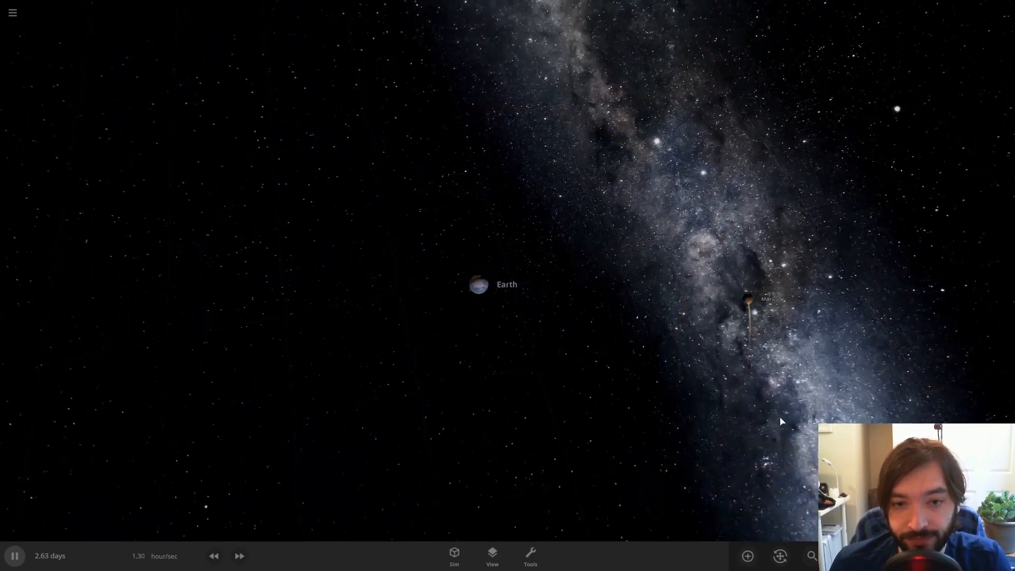
pyautogui.scroll(3, 755, 381)
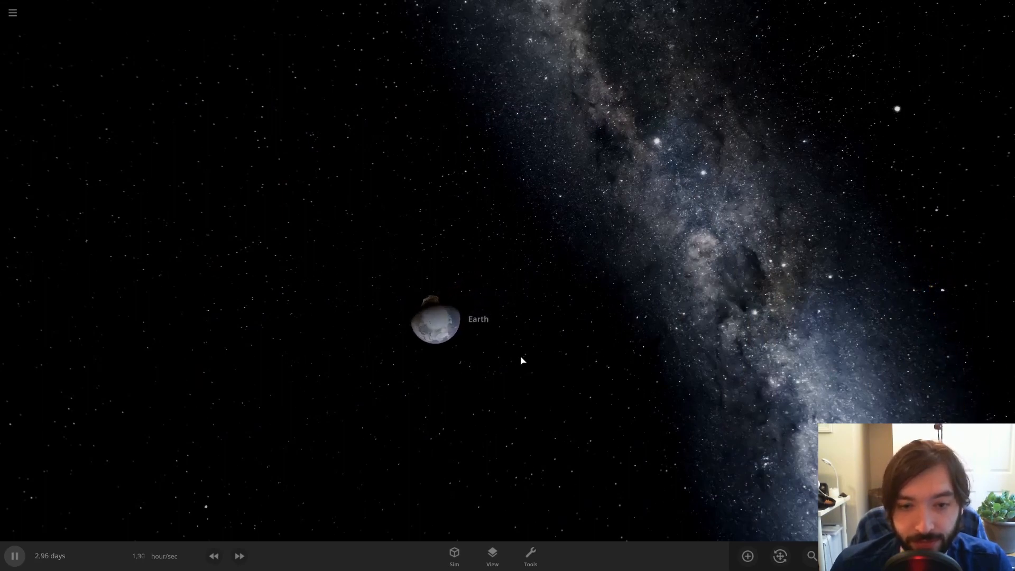
pyautogui.scroll(4, 527, 343)
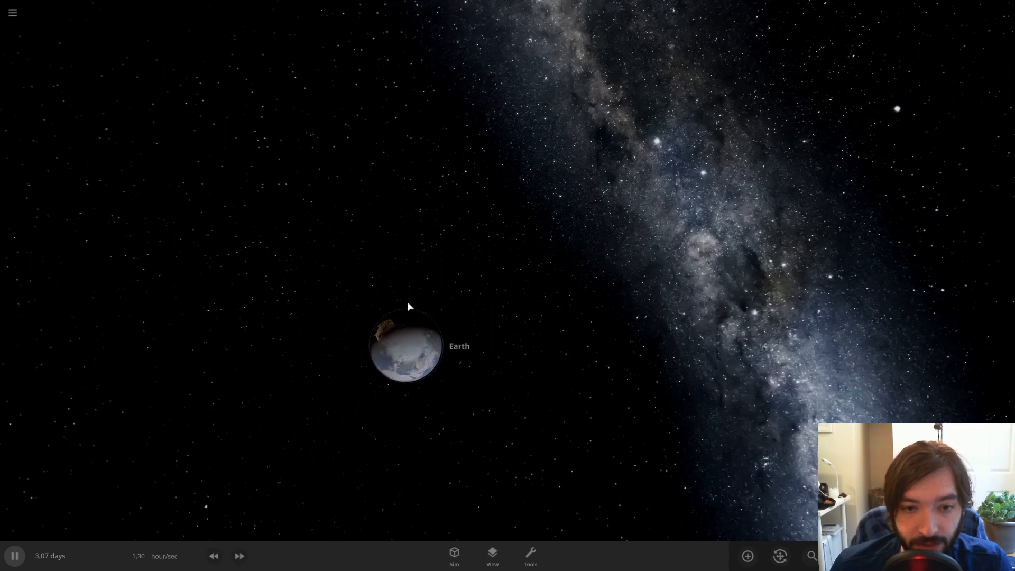
pyautogui.scroll(-4, 509, 383)
# Step: Raise the simulation speed twice so Earth and Mars visibly circle their barycenter
pyautogui.click(239, 556)
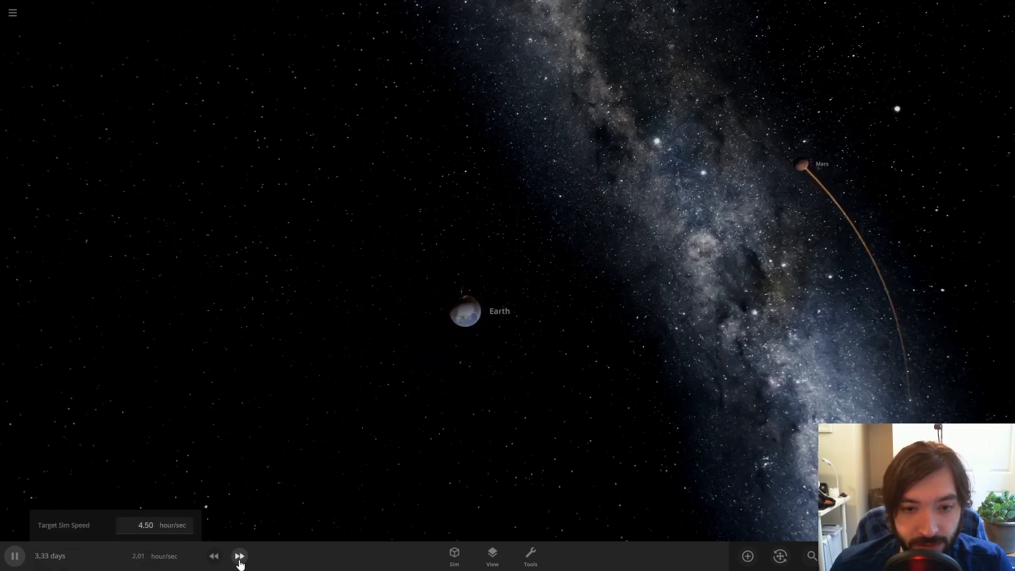
pyautogui.click(239, 555)
pyautogui.click(239, 555)
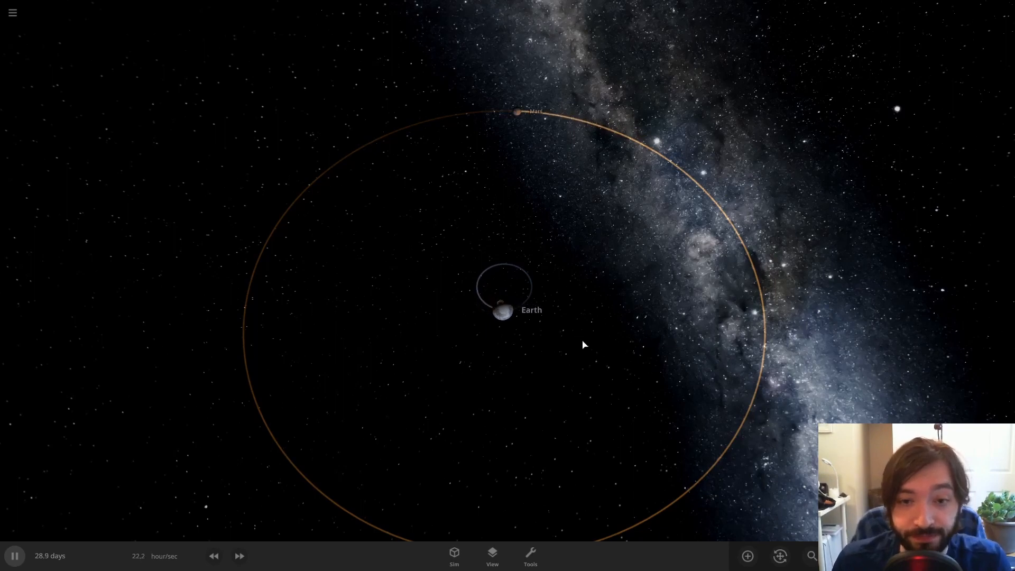
pyautogui.scroll(2, 584, 345)
pyautogui.scroll(2, 554, 333)
pyautogui.scroll(2, 515, 325)
pyautogui.scroll(2, 484, 321)
pyautogui.scroll(-3, 626, 438)
pyautogui.scroll(-3, 626, 438)
pyautogui.scroll(-2, 626, 437)
pyautogui.moveTo(643, 468)
pyautogui.mouseDown()
pyautogui.moveTo(656, 381)
pyautogui.moveTo(647, 458)
pyautogui.moveTo(652, 432)
pyautogui.mouseUp()
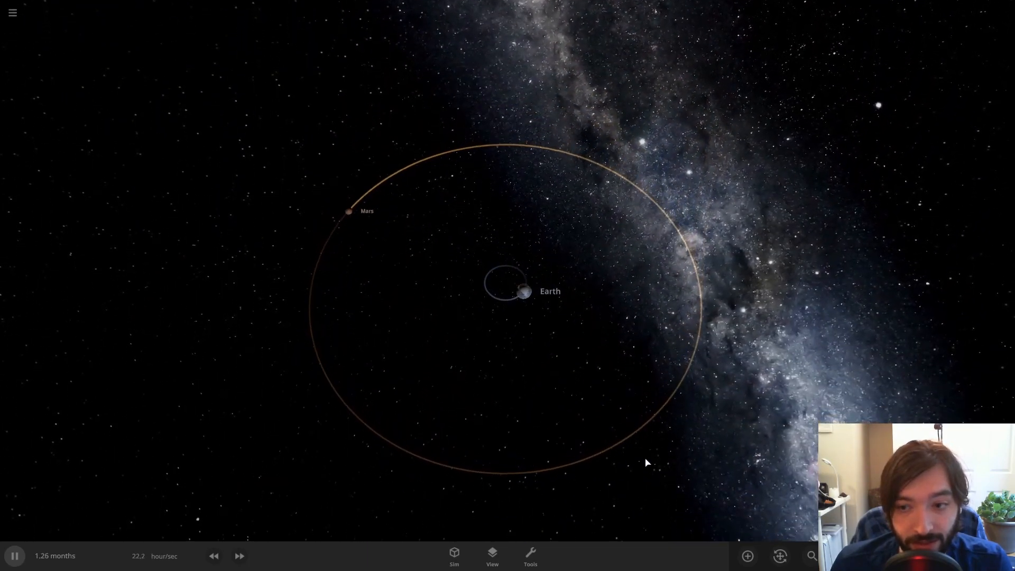
pyautogui.scroll(3, 655, 420)
pyautogui.scroll(1, 655, 420)
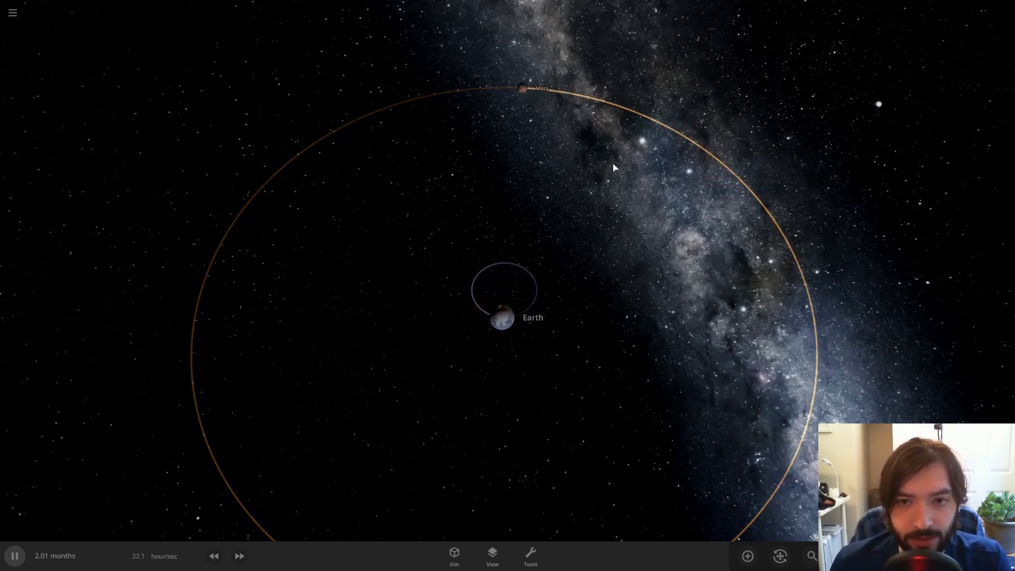
pyautogui.moveTo(430, 97); pyautogui.dragTo(193, 353)
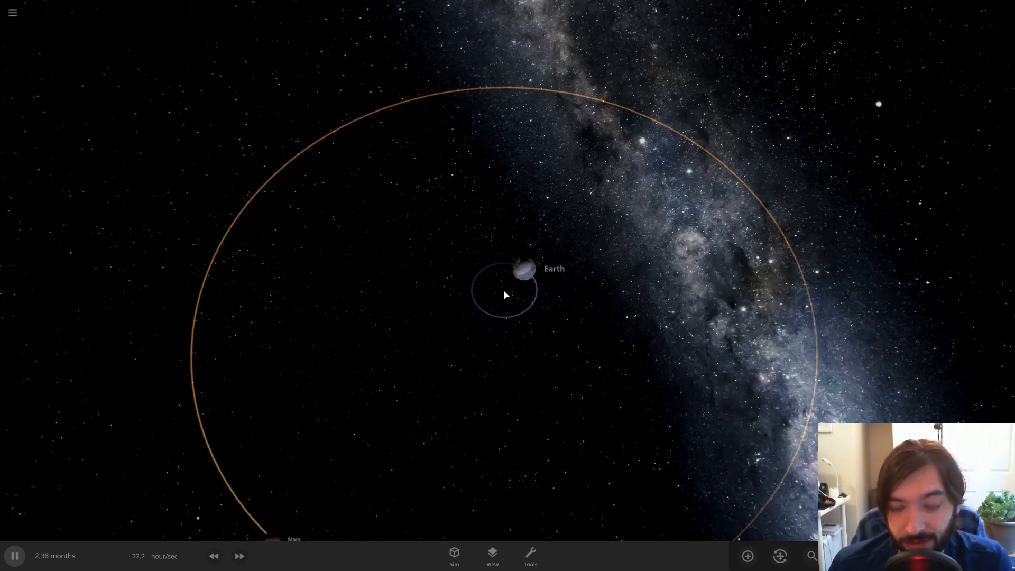
pyautogui.moveTo(505, 295); pyautogui.dragTo(556, 342)
pyautogui.scroll(-2, 557, 343)
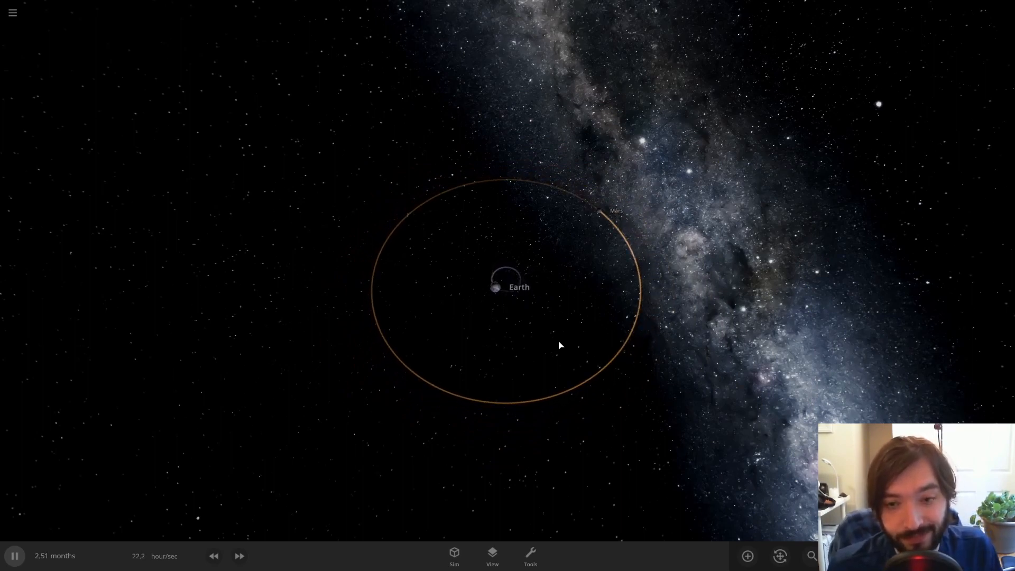
pyautogui.scroll(-4, 559, 344)
pyautogui.scroll(-3, 559, 346)
pyautogui.scroll(6, 562, 359)
pyautogui.scroll(5, 563, 358)
pyautogui.scroll(-3, 562, 358)
pyautogui.scroll(-2, 562, 359)
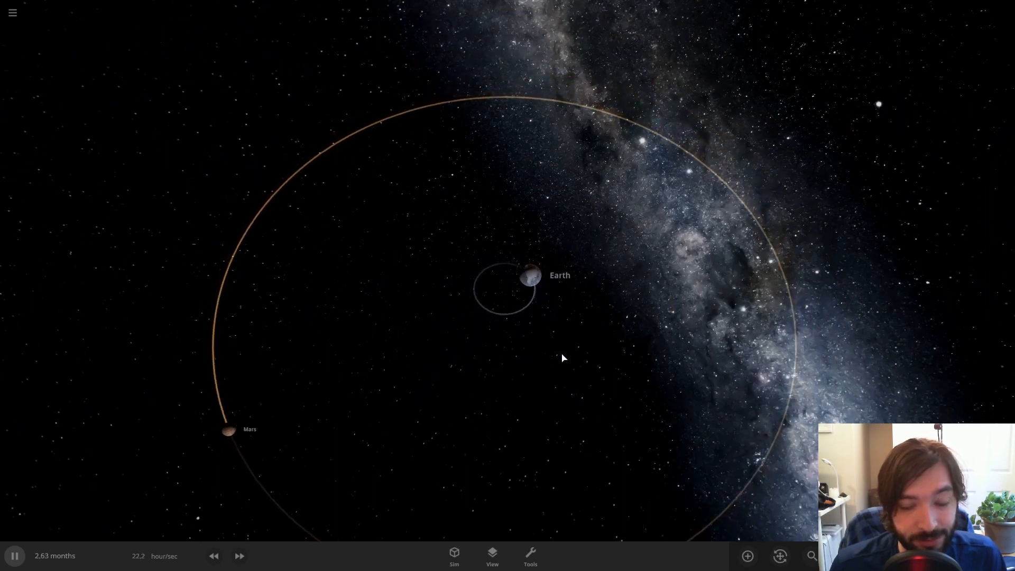
pyautogui.scroll(-4, 563, 359)
pyautogui.scroll(-1, 562, 358)
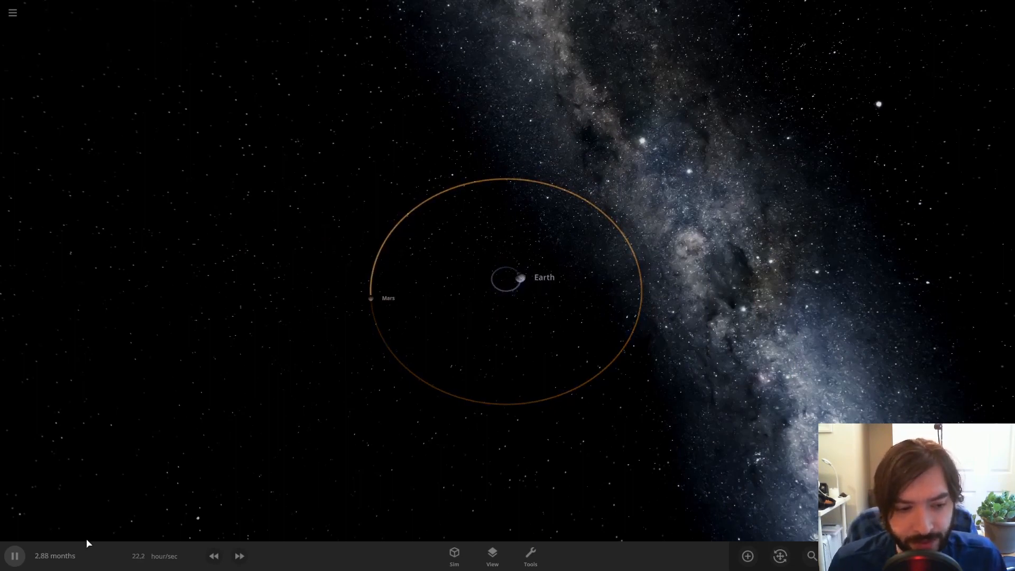
# Step: Pause the Earth and Mars scene and start a new empty simulation
pyautogui.press('space')
pyautogui.click(12, 13)
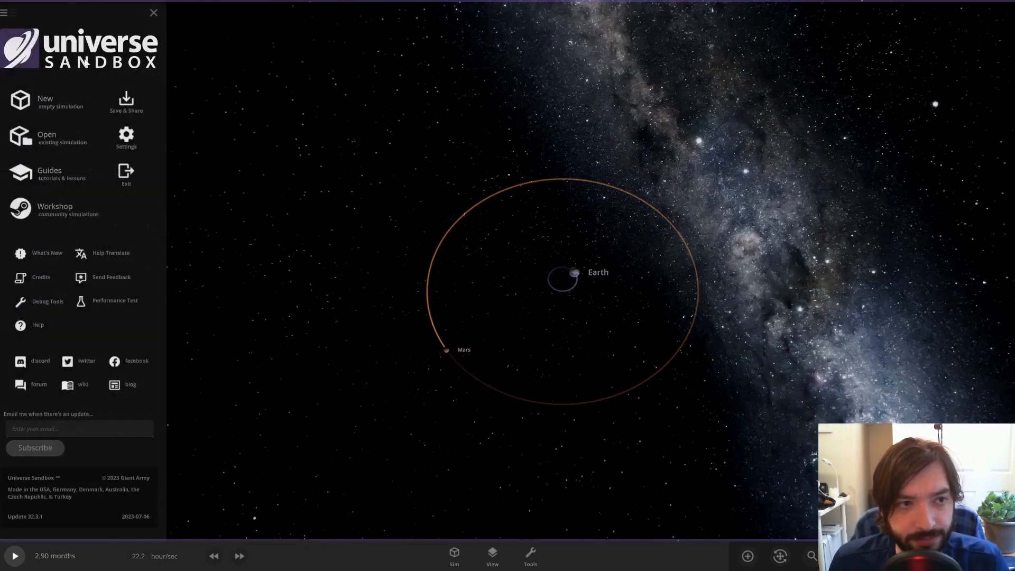
pyautogui.click(64, 99)
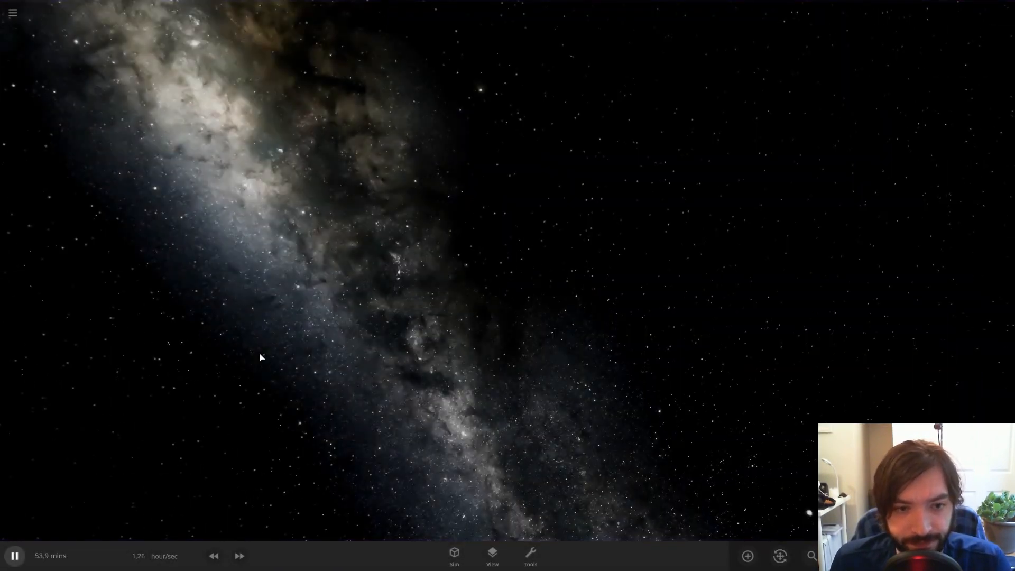
# Step: Bring up the Add catalogue from Tools and switch it to the Stars category
pyautogui.click(530, 555)
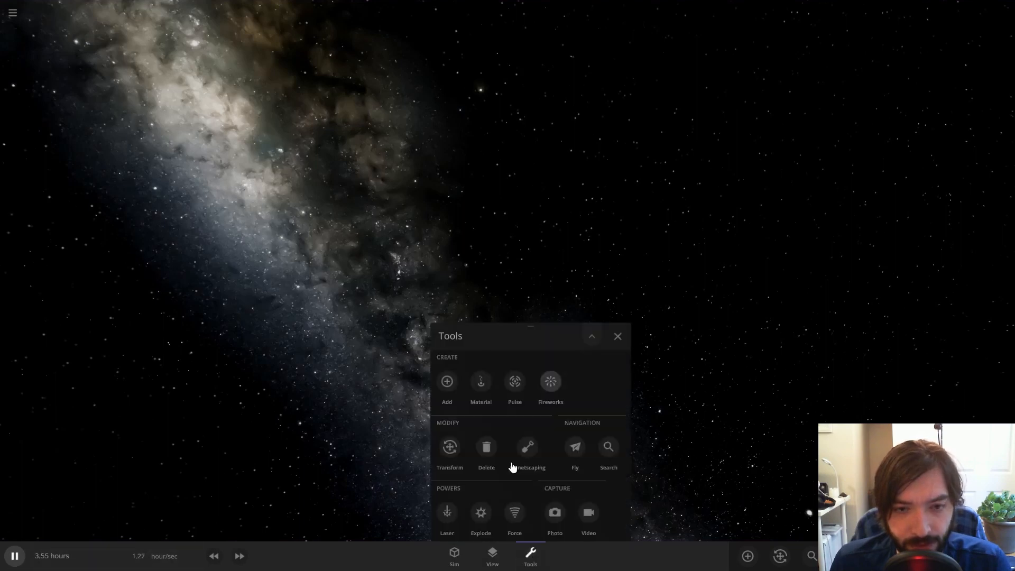
pyautogui.click(447, 378)
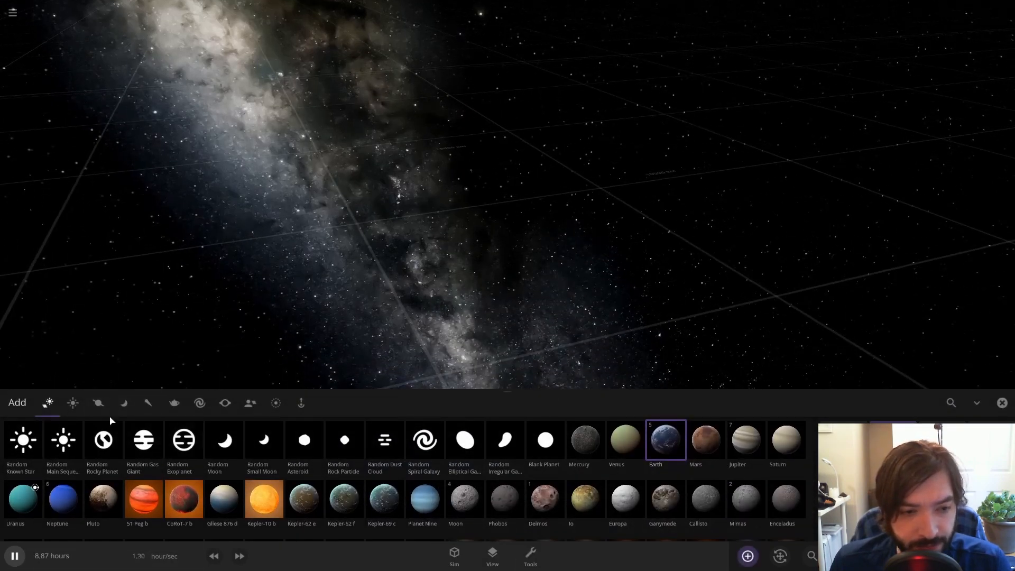
pyautogui.click(73, 402)
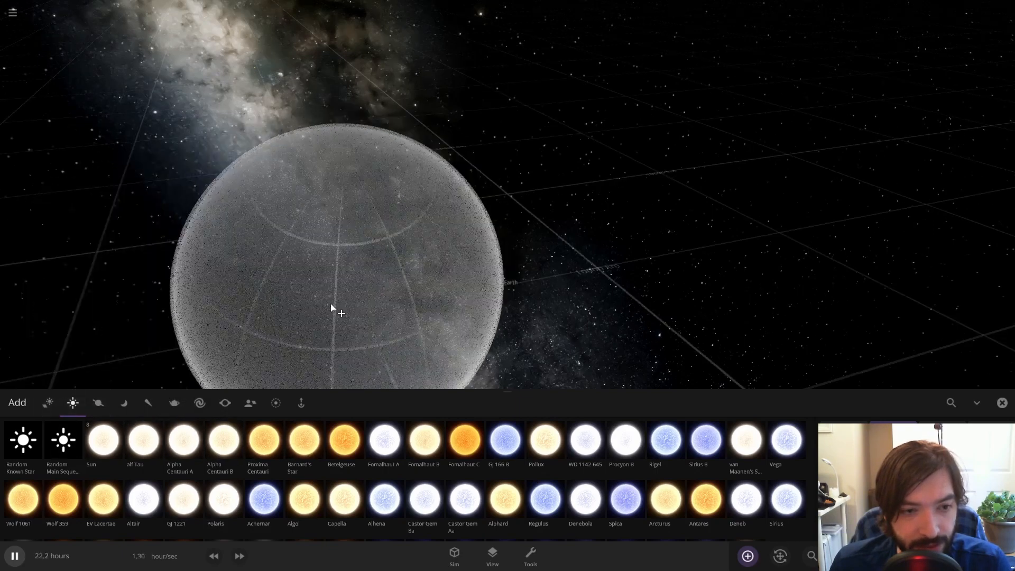
# Step: Browse the Open library through Core and Collisions to the Systems simulations
pyautogui.click(13, 12)
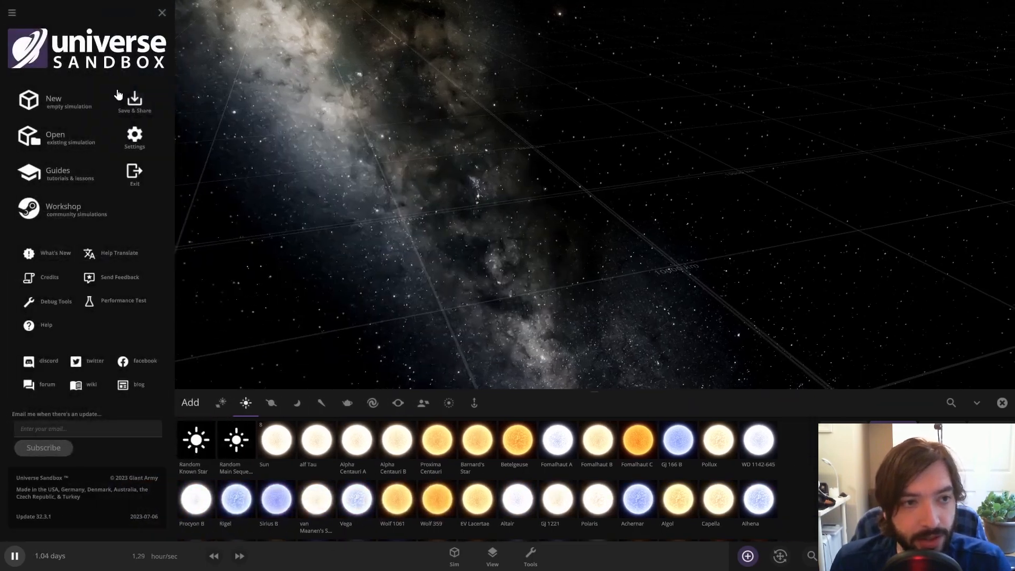
pyautogui.click(85, 151)
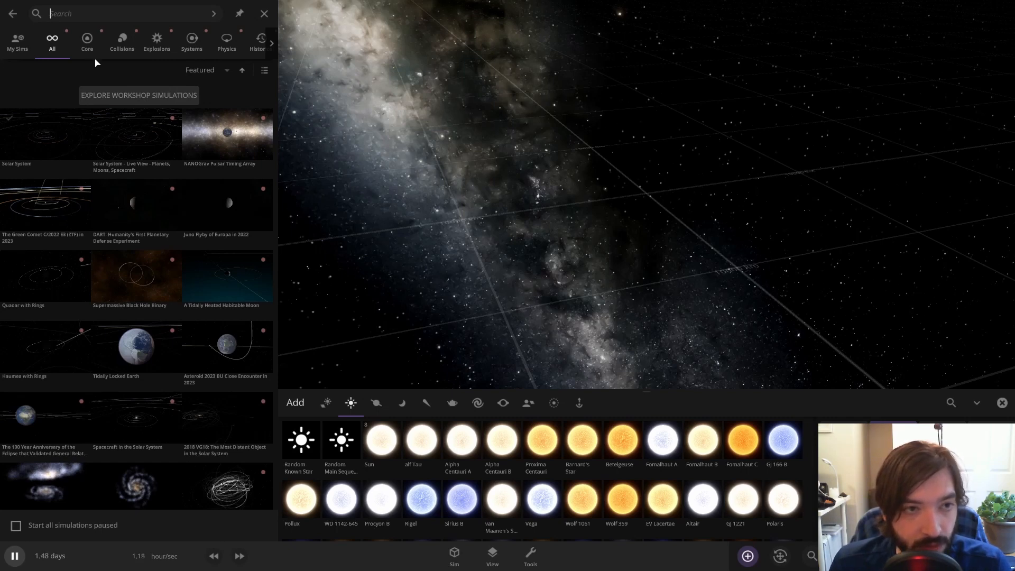
pyautogui.click(87, 42)
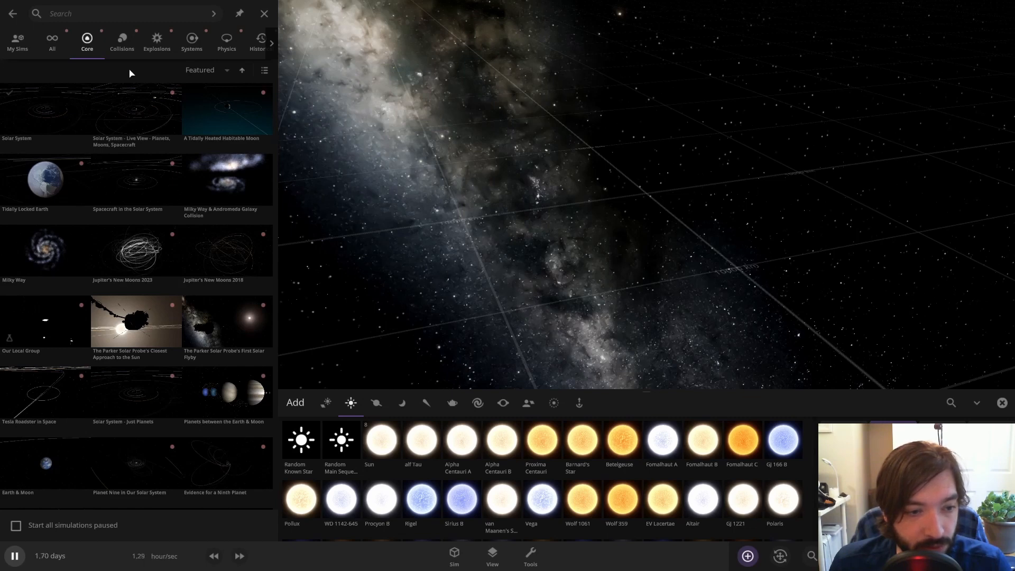
pyautogui.scroll(-3, 131, 119)
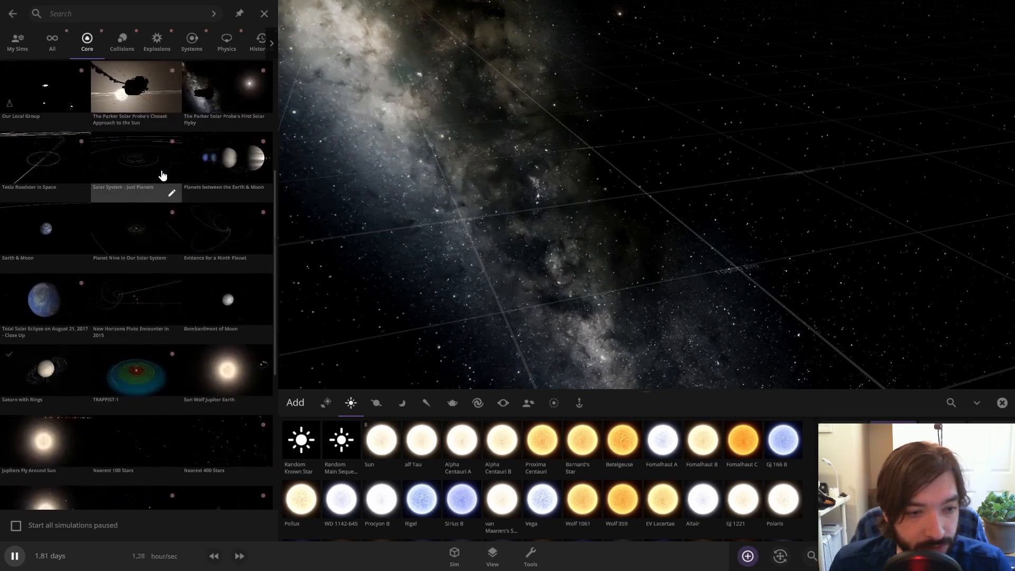
pyautogui.scroll(-2, 159, 166)
pyautogui.scroll(-3, 162, 174)
pyautogui.scroll(-1, 163, 175)
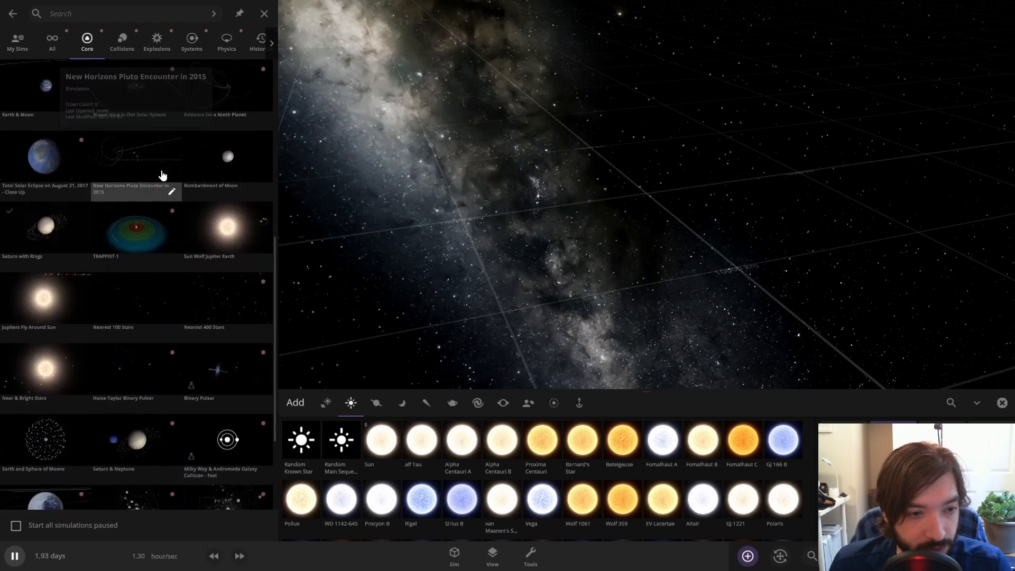
pyautogui.scroll(-3, 162, 174)
pyautogui.scroll(-4, 163, 175)
pyautogui.scroll(-3, 143, 119)
pyautogui.click(123, 42)
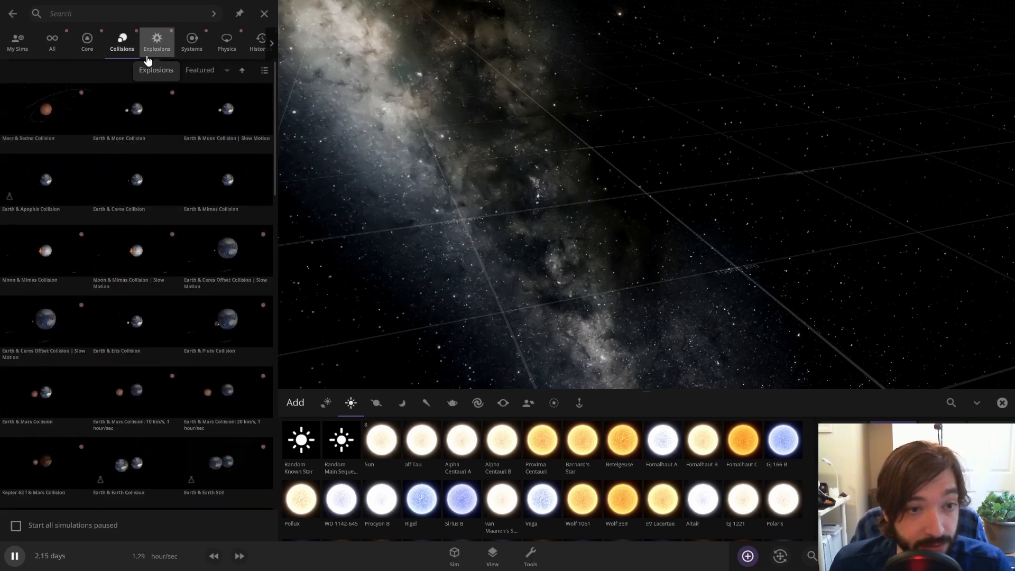
pyautogui.click(193, 41)
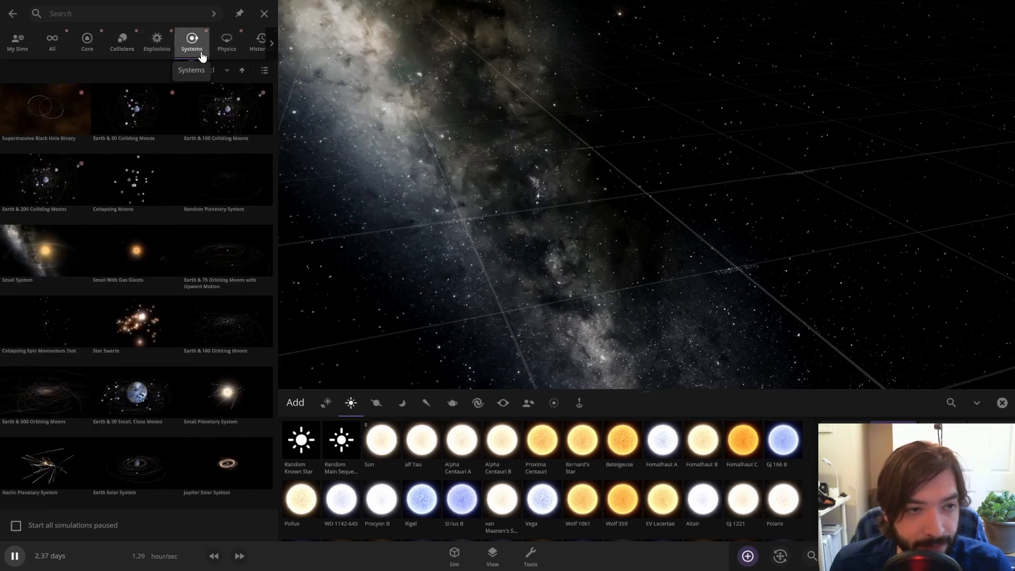
# Step: Load the Supermassive Black Hole Binary simulation and dismiss its info panel
pyautogui.click(74, 124)
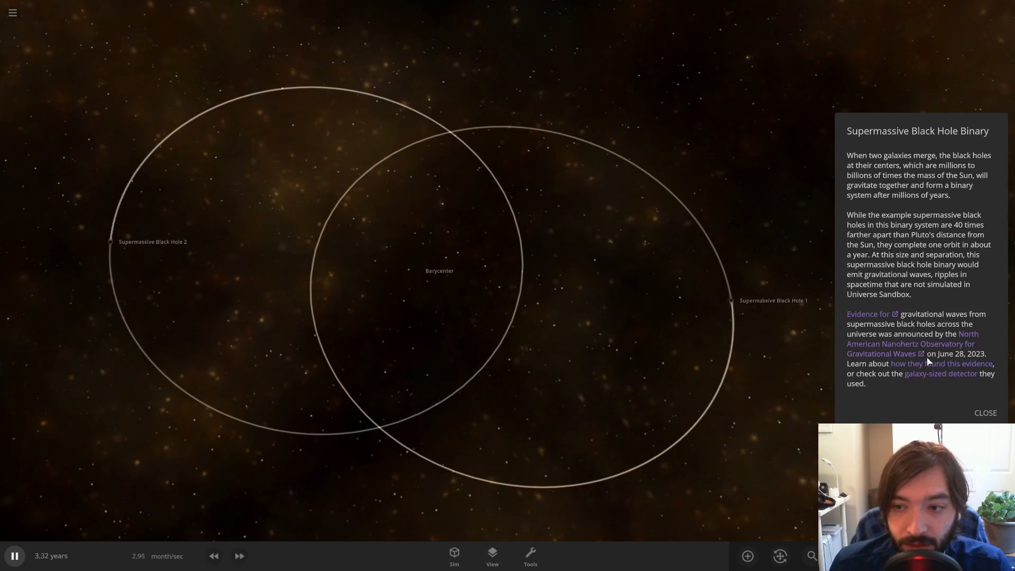
pyautogui.click(646, 374)
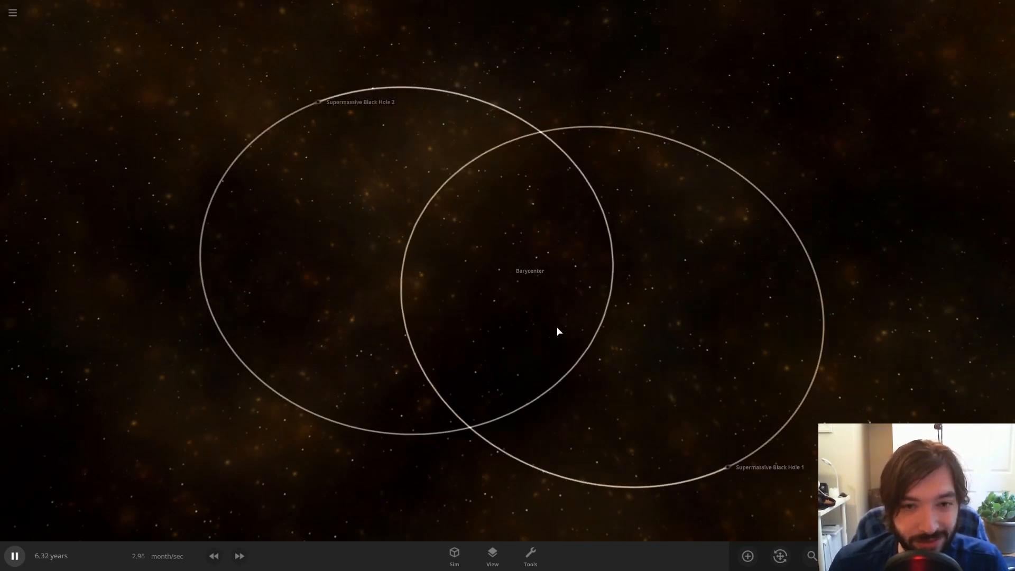
pyautogui.scroll(-3, 557, 332)
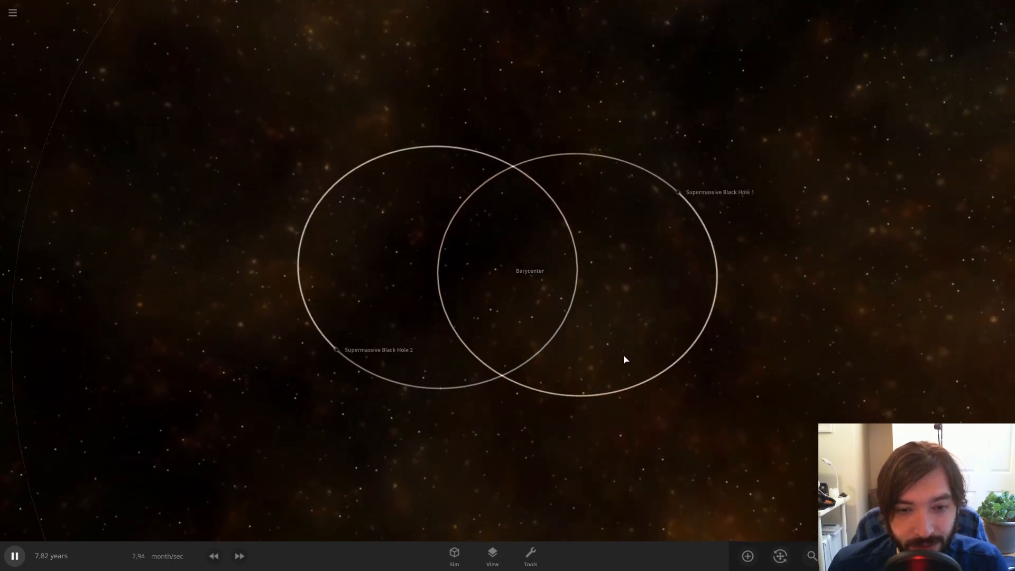
pyautogui.scroll(4, 619, 349)
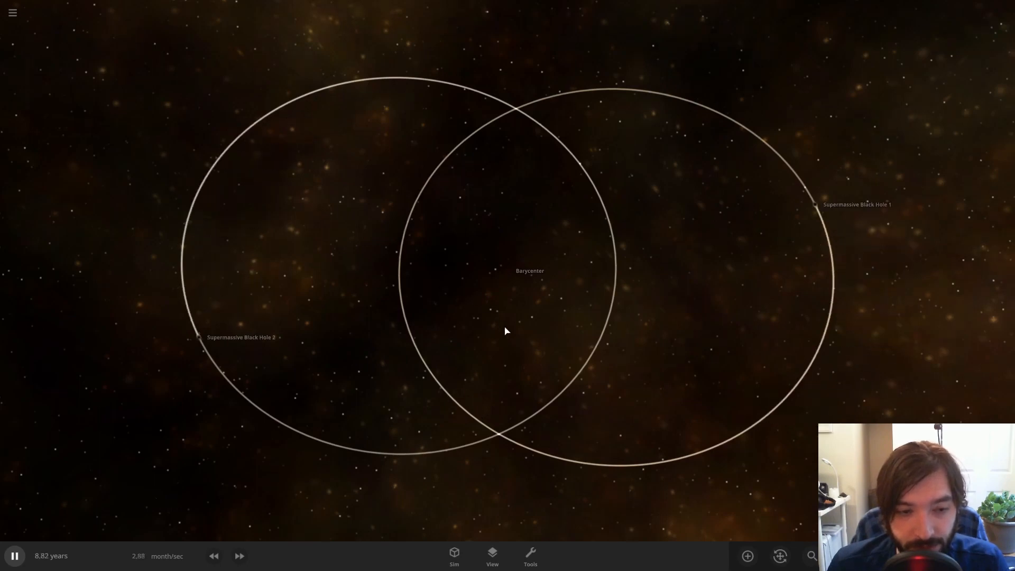
pyautogui.scroll(-4, 506, 332)
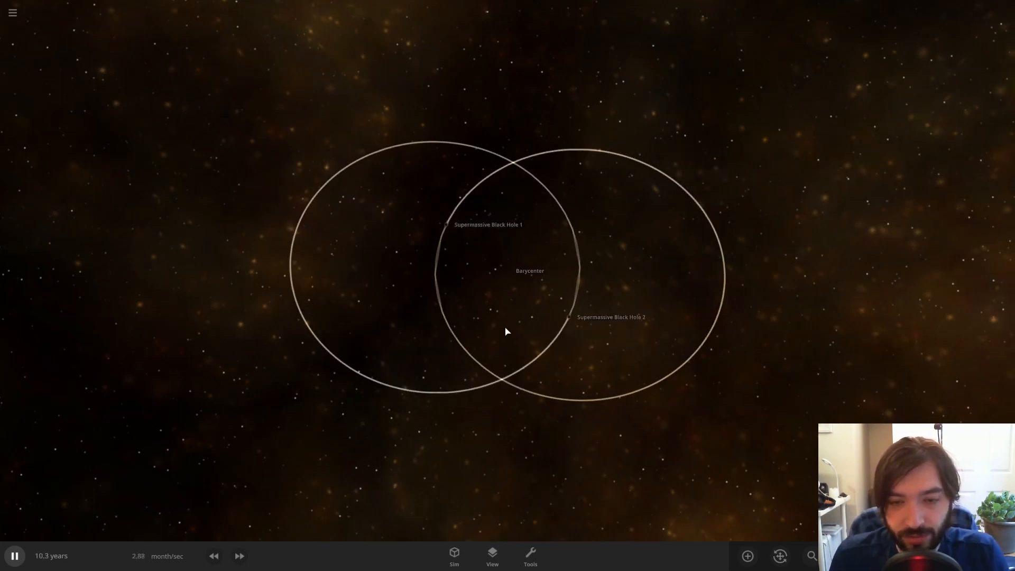
pyautogui.scroll(-2, 539, 404)
pyautogui.scroll(-2, 540, 404)
pyautogui.scroll(4, 538, 393)
pyautogui.scroll(2, 538, 394)
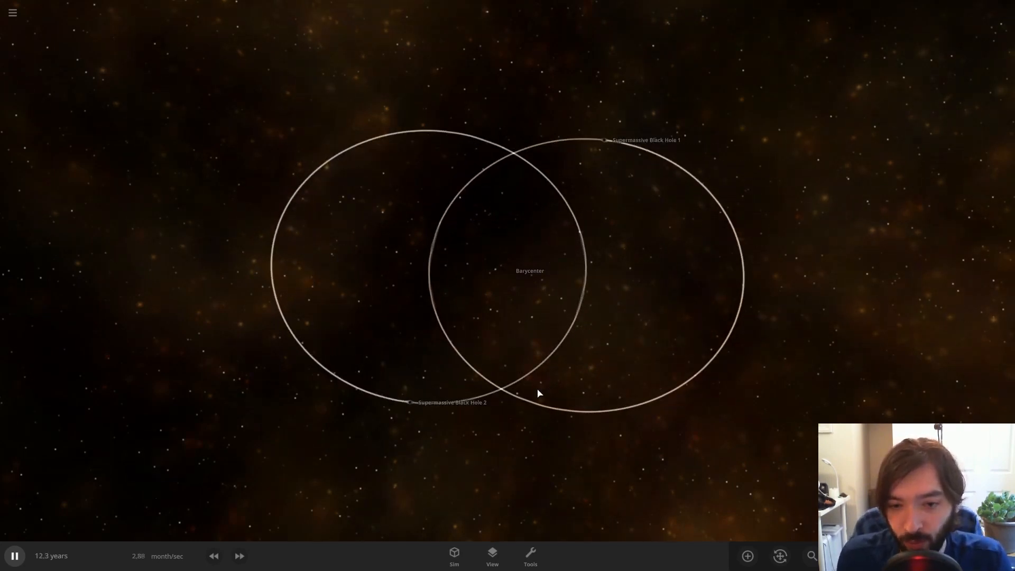
pyautogui.scroll(-3, 538, 393)
pyautogui.scroll(-3, 538, 394)
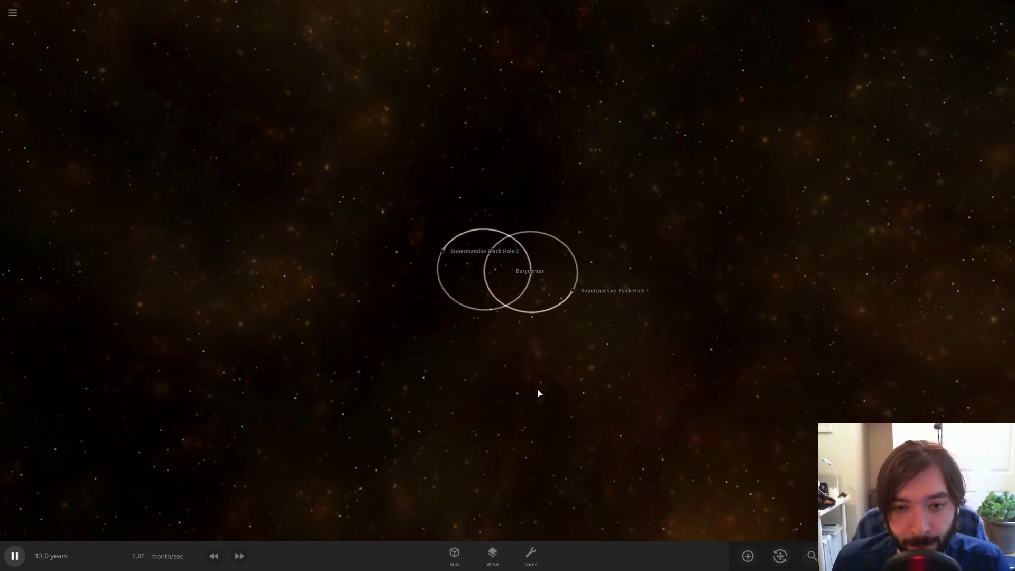
# Step: Pause the black hole binary at about 13.7 simulated years
pyautogui.click(16, 557)
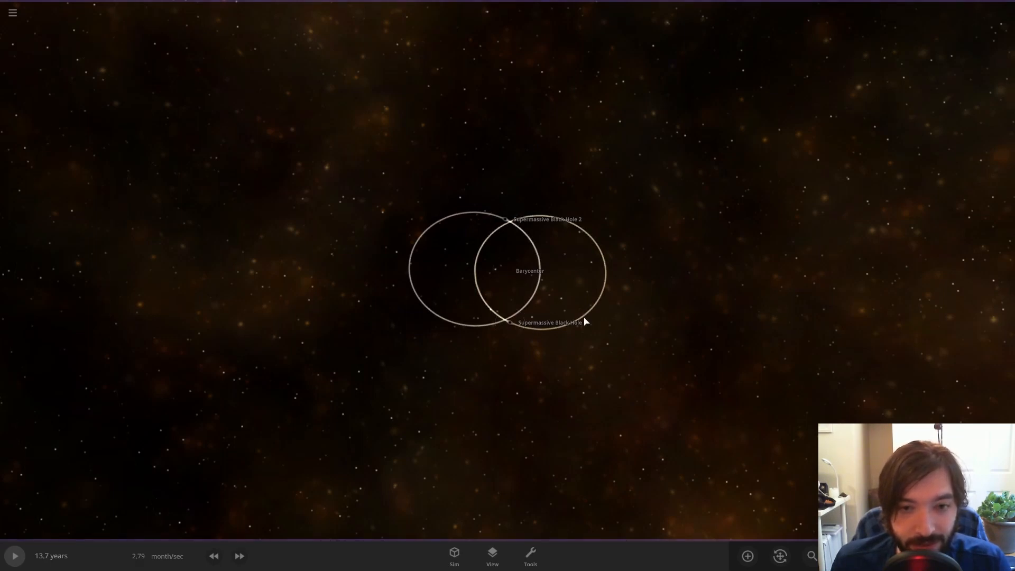
pyautogui.scroll(3, 586, 322)
pyautogui.scroll(3, 591, 381)
pyautogui.scroll(2, 594, 412)
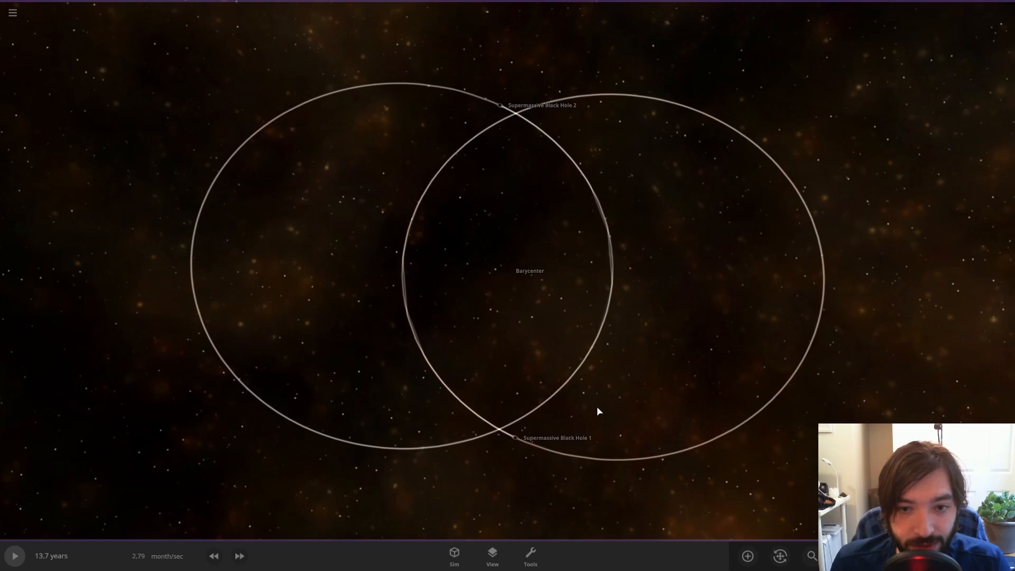
pyautogui.scroll(-3, 612, 398)
pyautogui.scroll(-2, 611, 388)
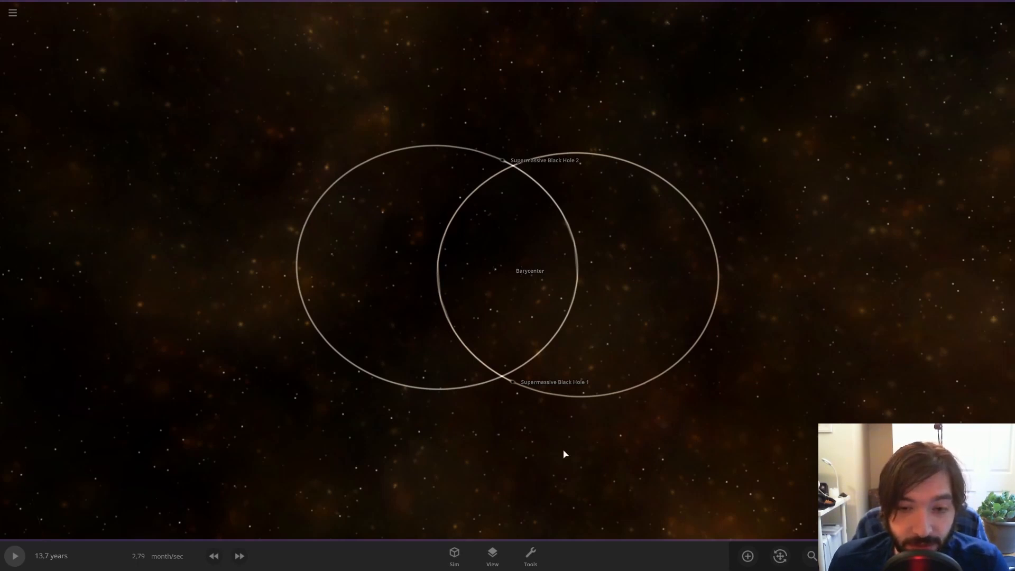
pyautogui.scroll(-3, 450, 385)
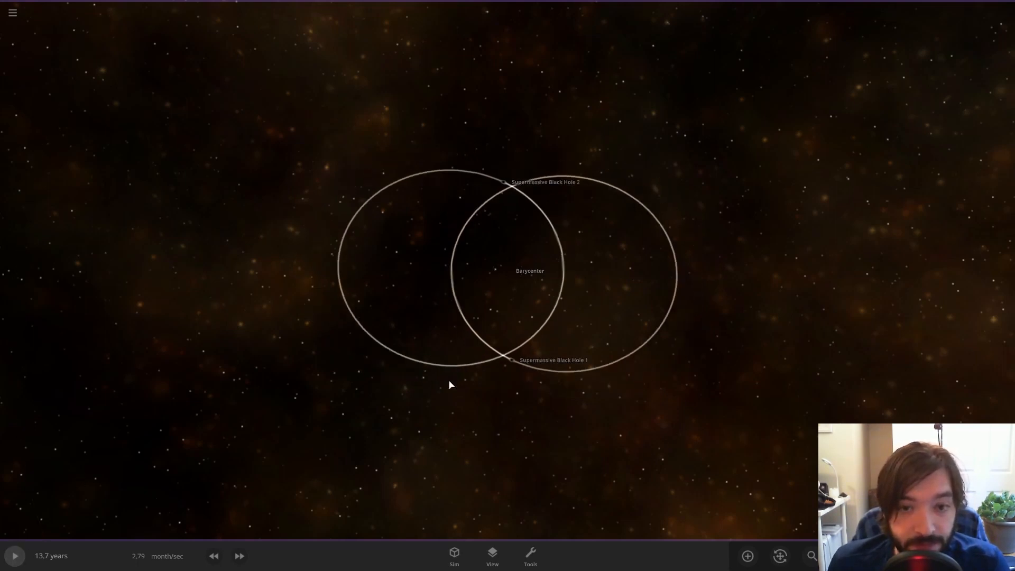
pyautogui.scroll(-2, 450, 385)
pyautogui.click(15, 14)
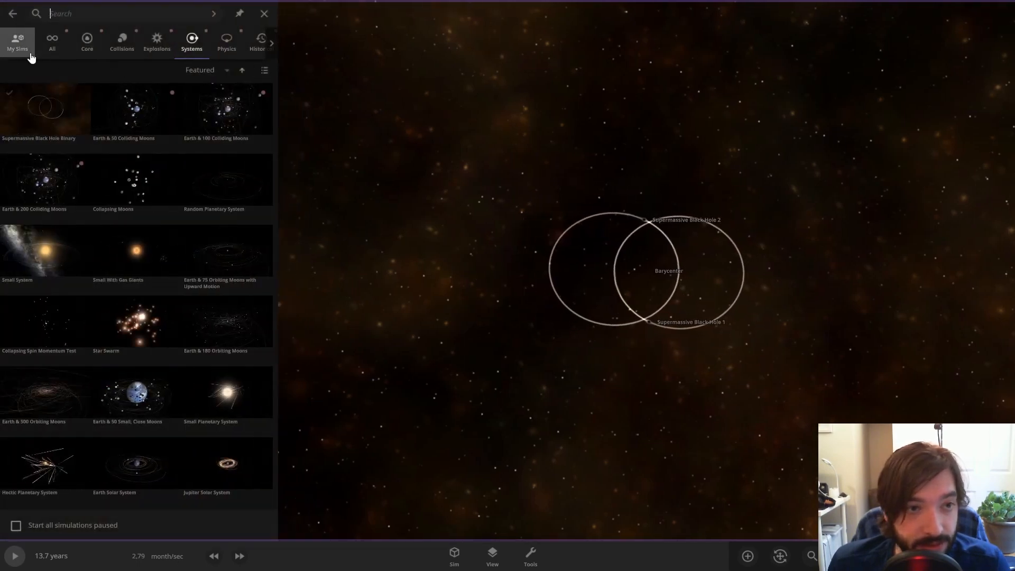
pyautogui.click(226, 42)
pyautogui.click(197, 48)
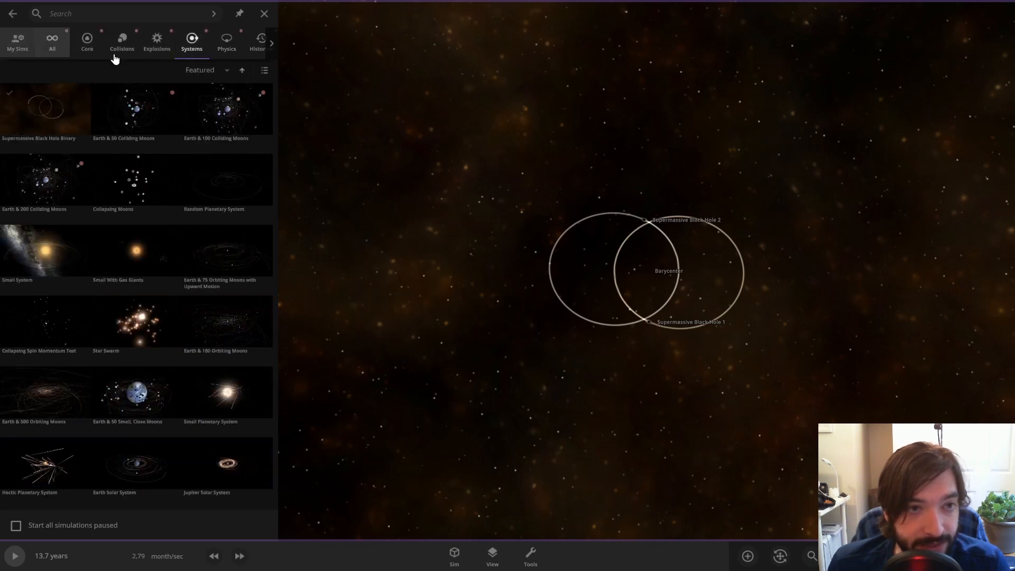
pyautogui.click(264, 14)
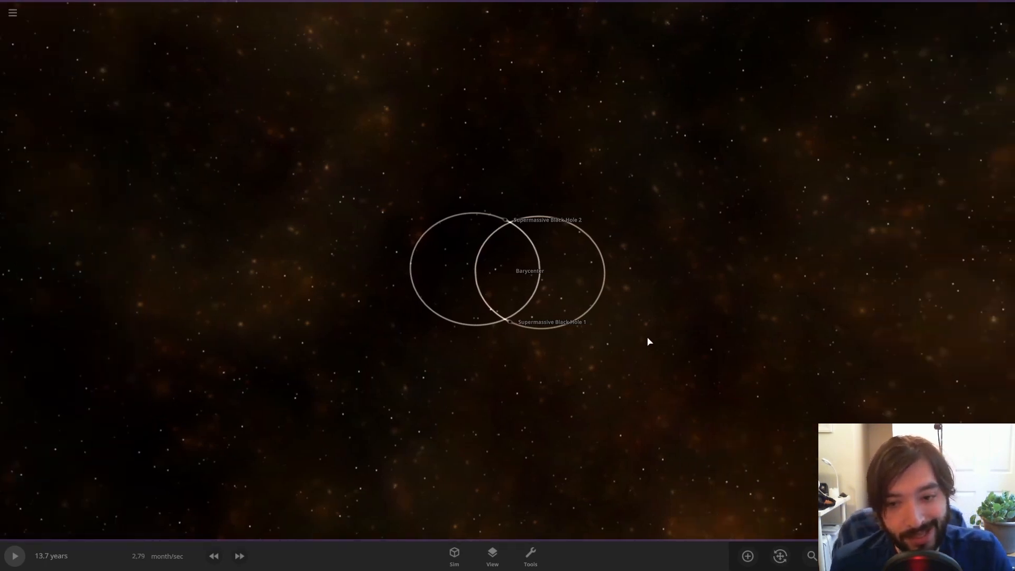
pyautogui.scroll(3, 652, 343)
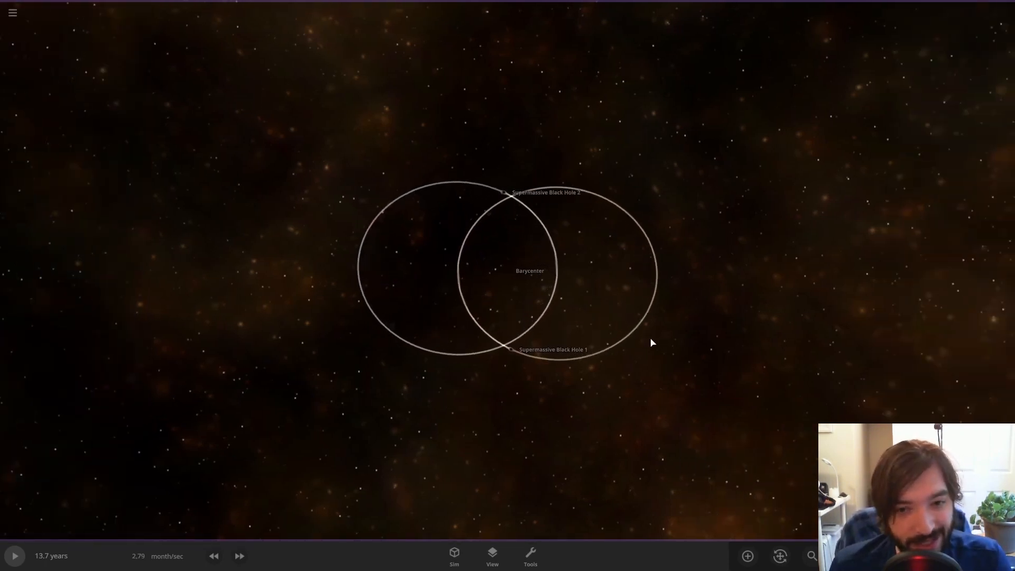